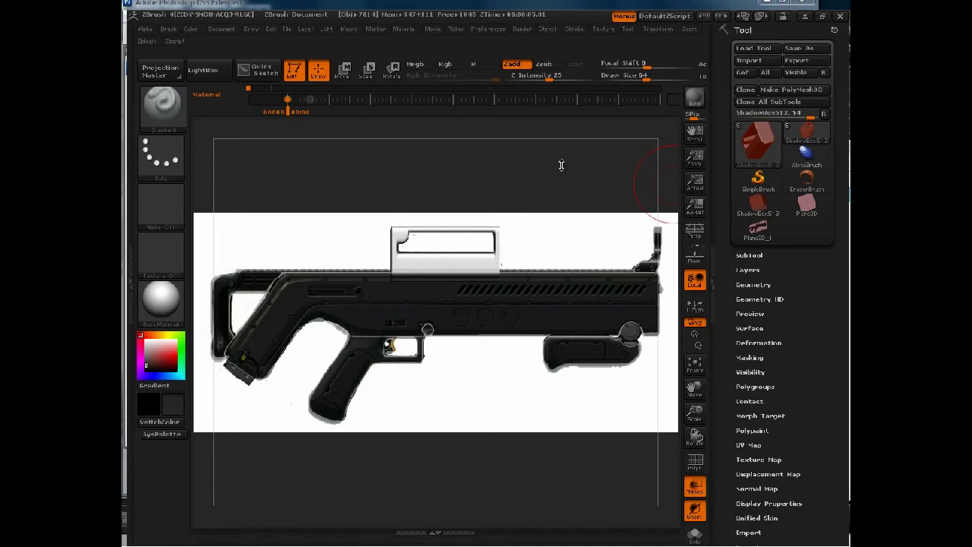
Test the model opacity at 74, restore it to 100, and cycle the reference view backwards before returning to Front.
click(604, 28)
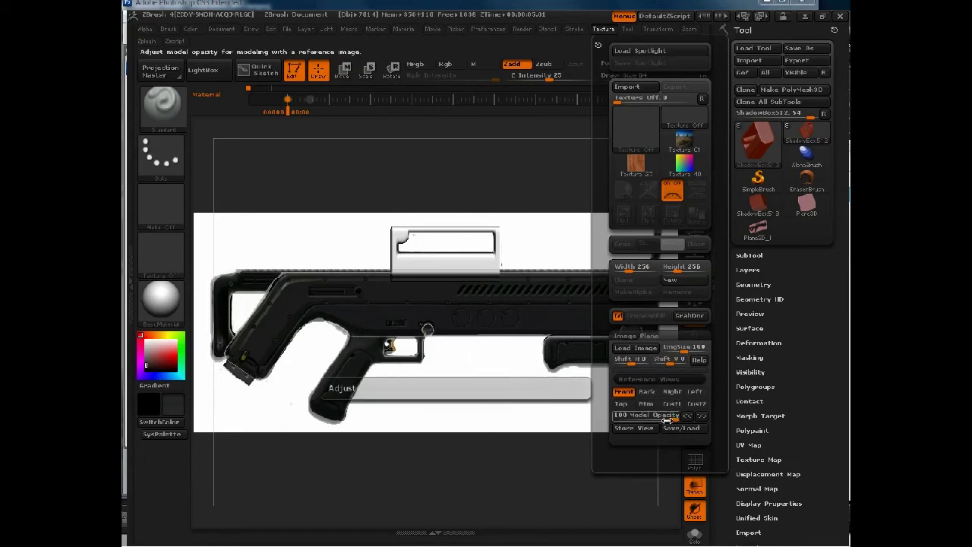
drag(673, 417, 665, 417)
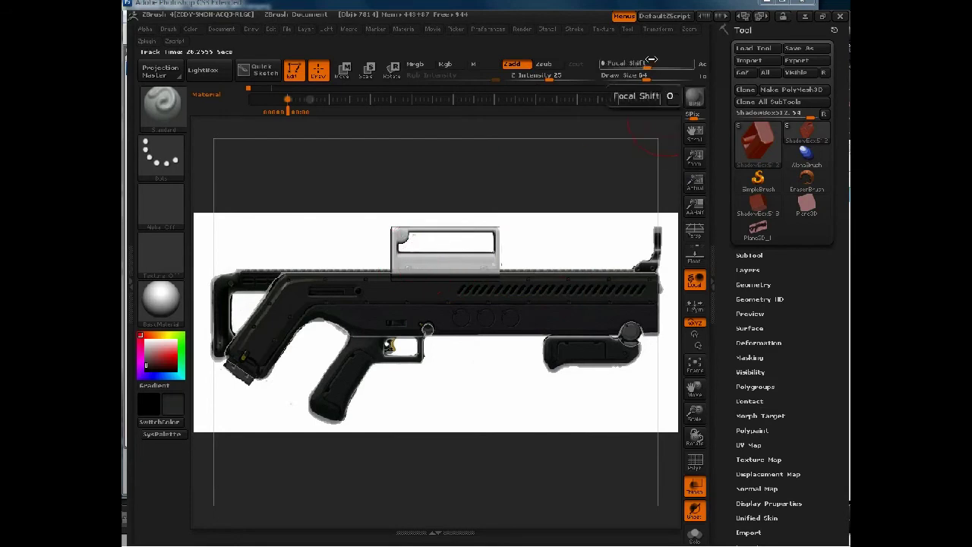
click(604, 29)
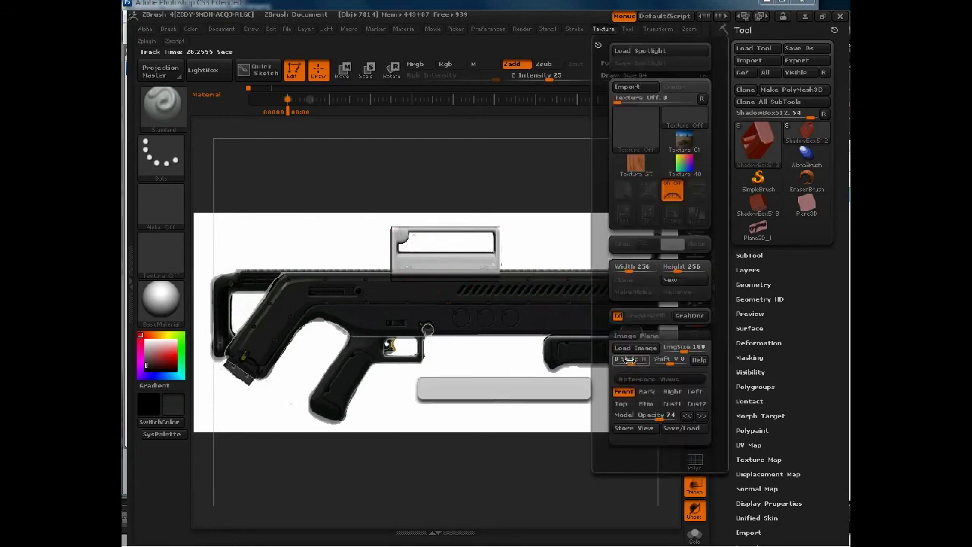
drag(661, 415, 683, 414)
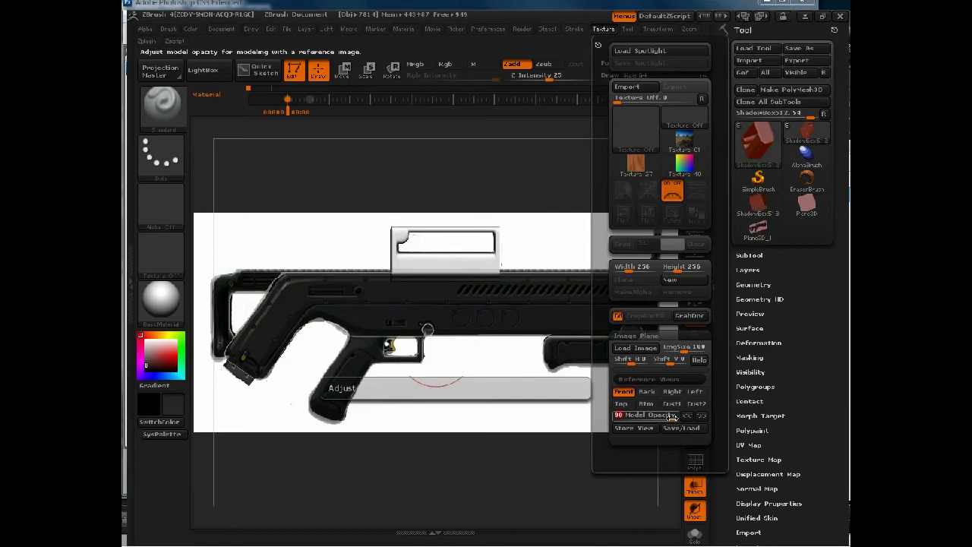
drag(671, 417, 675, 416)
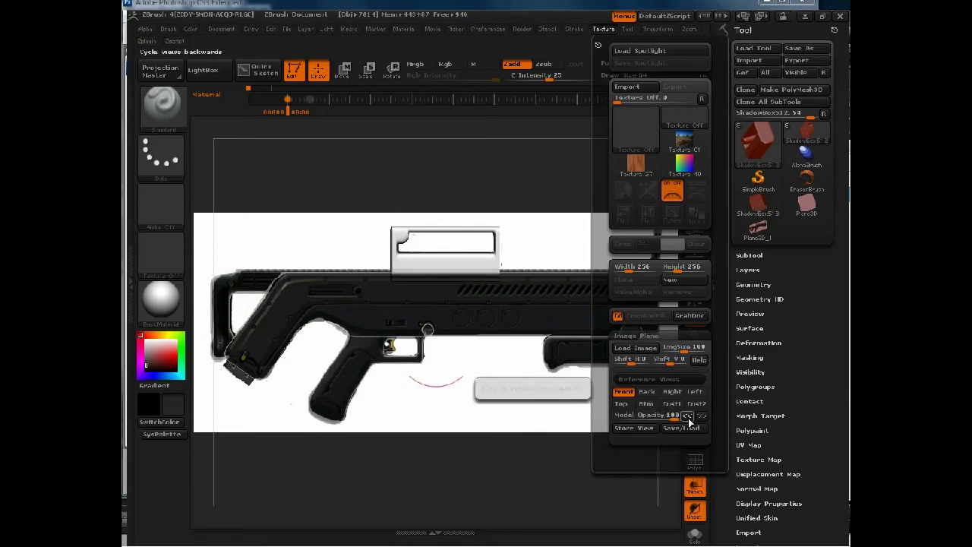
click(686, 417)
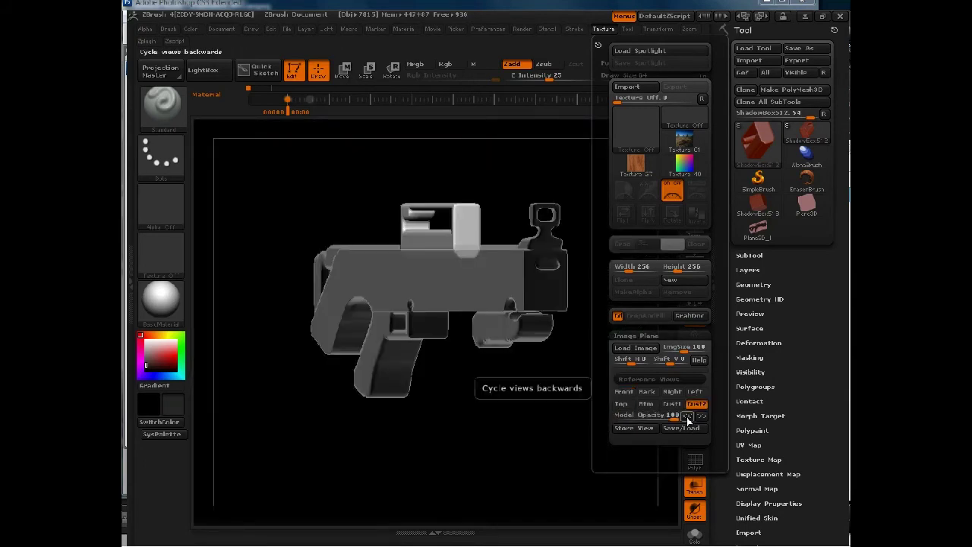
click(623, 391)
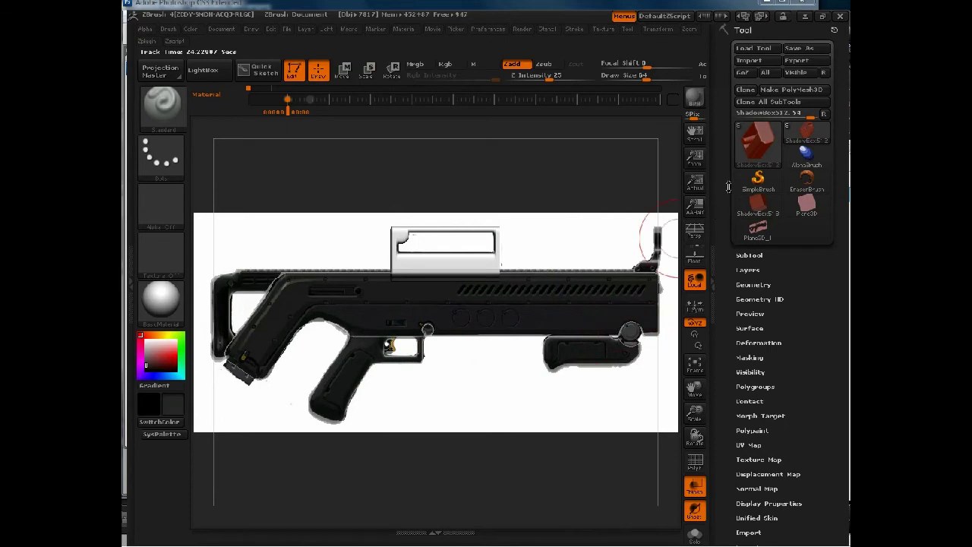
Load the Cylinder3D mesh as the active tool and inspect its shape with the polyframe shown.
click(761, 139)
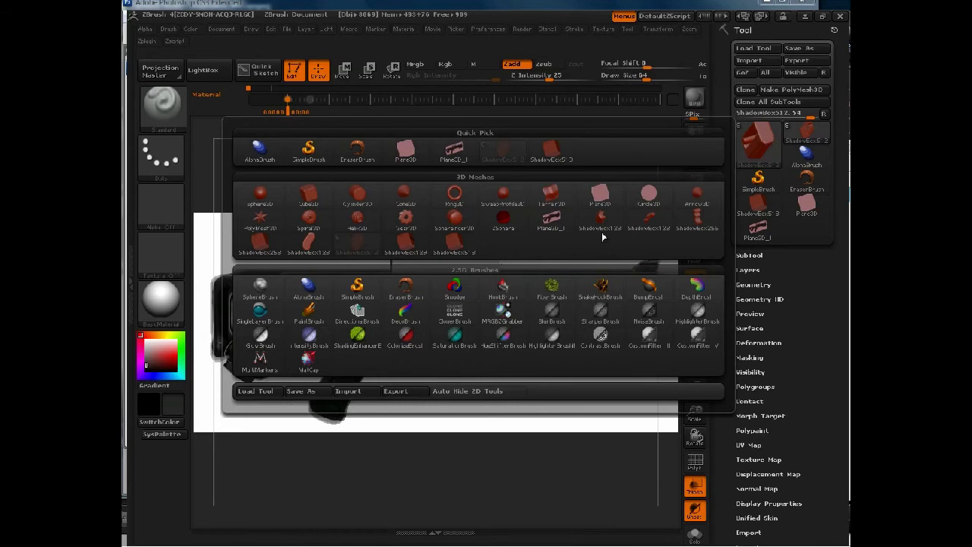
mouse_move(453, 229)
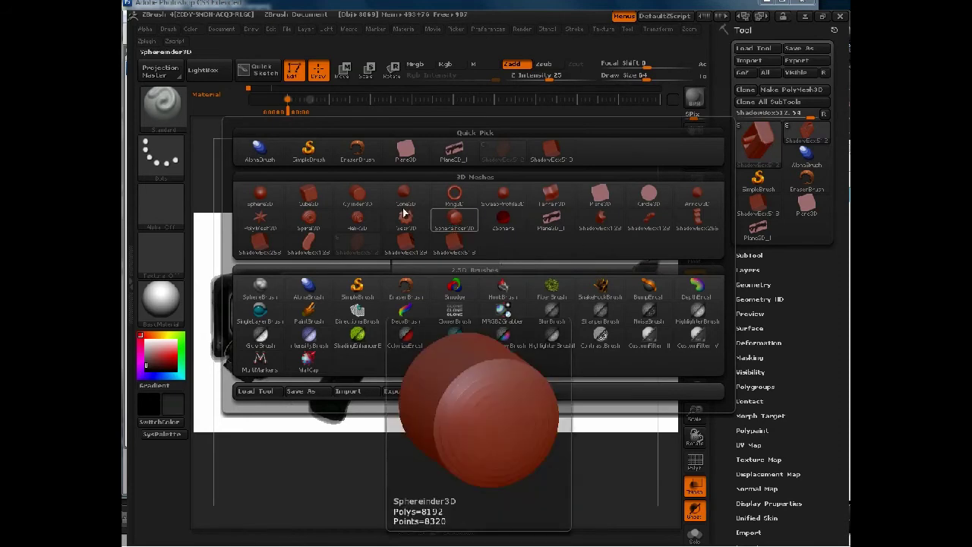
click(357, 199)
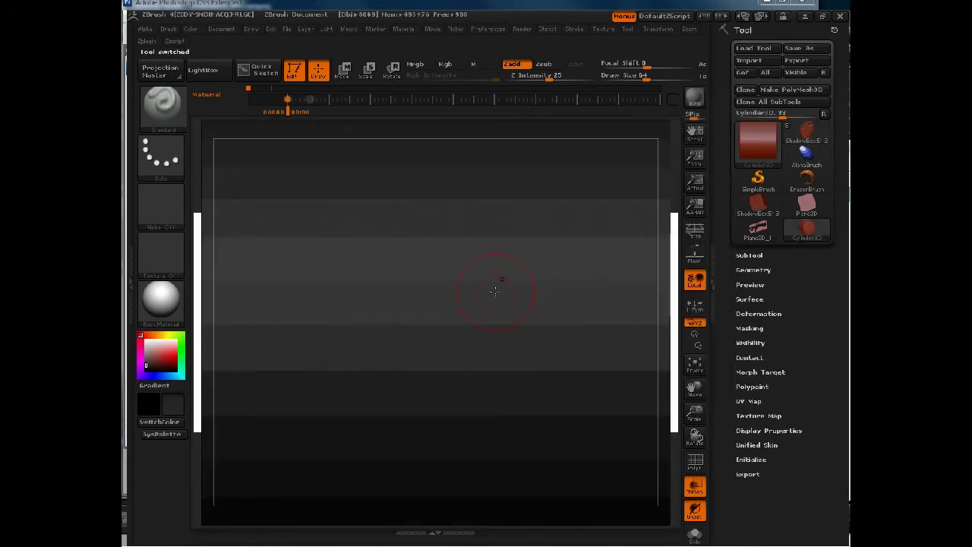
key(f)
alt+drag(653, 228, 482, 339)
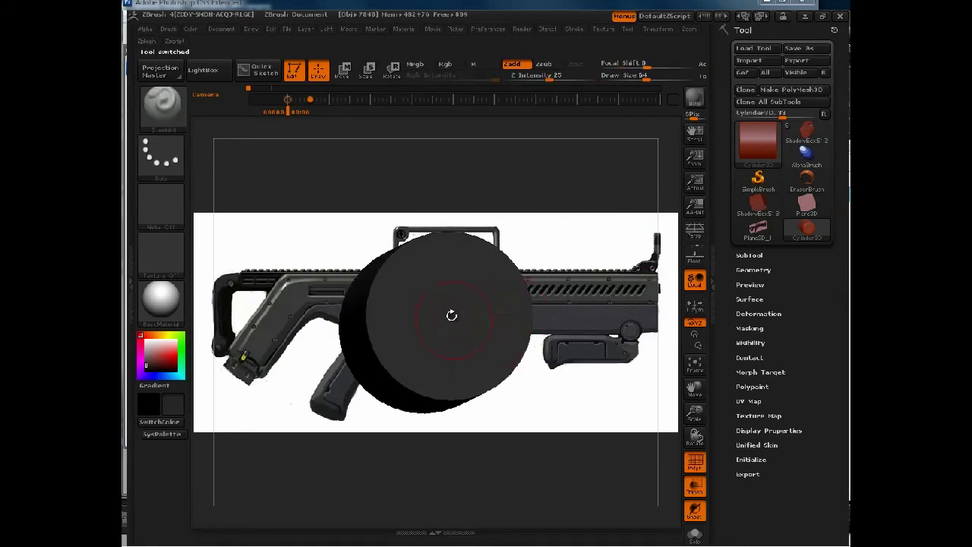
Switch the active tool to the Sphereinder3D mesh, inspect its rounded end, and turn off the polyframe display.
click(758, 141)
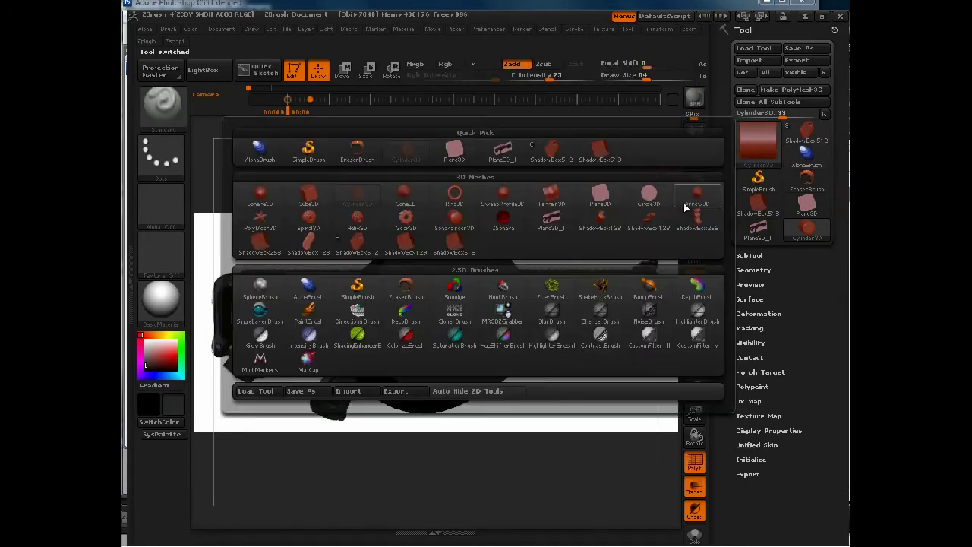
click(476, 229)
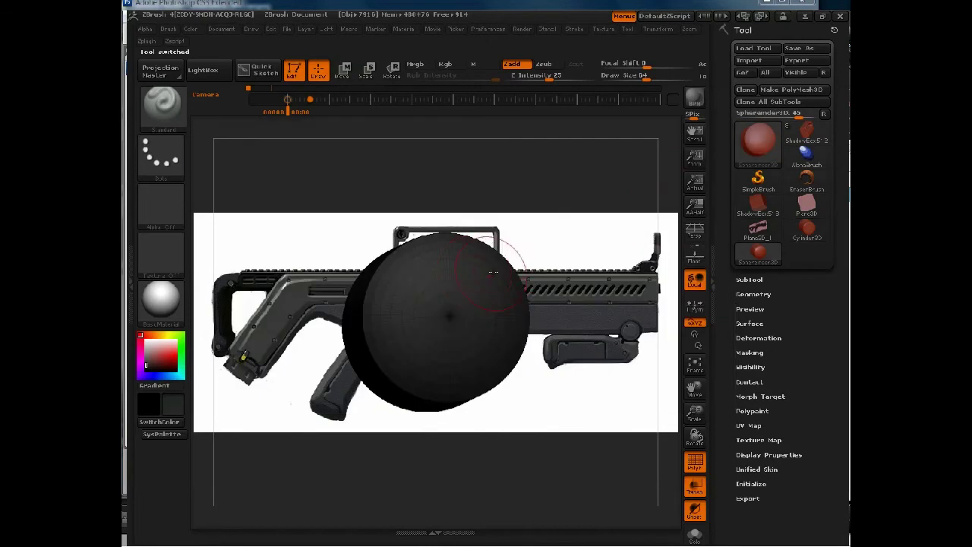
drag(515, 180, 485, 354)
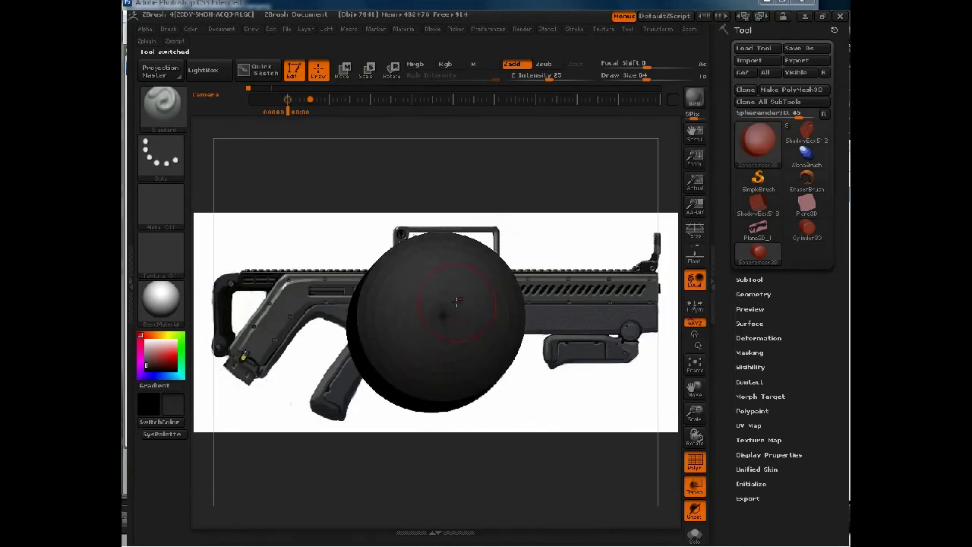
alt+drag(539, 176, 433, 296)
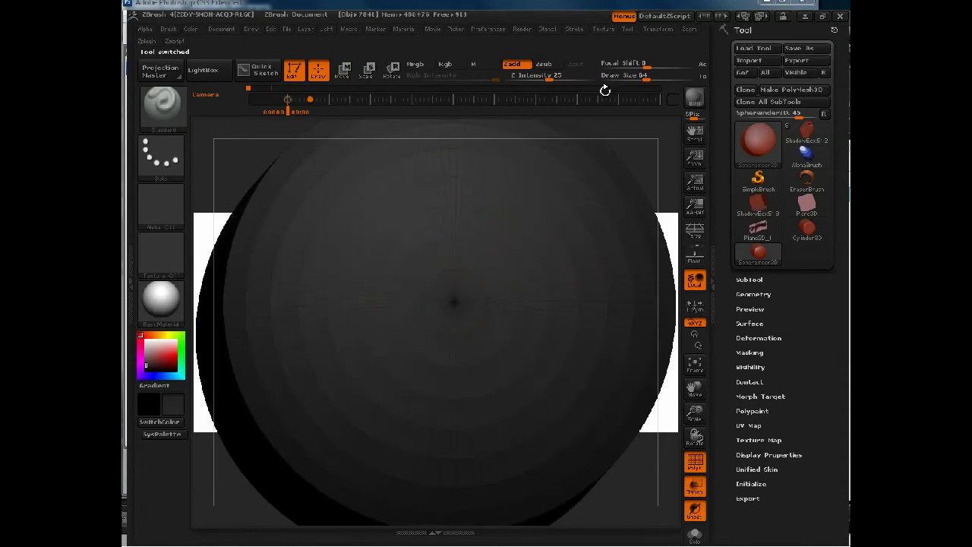
key(f)
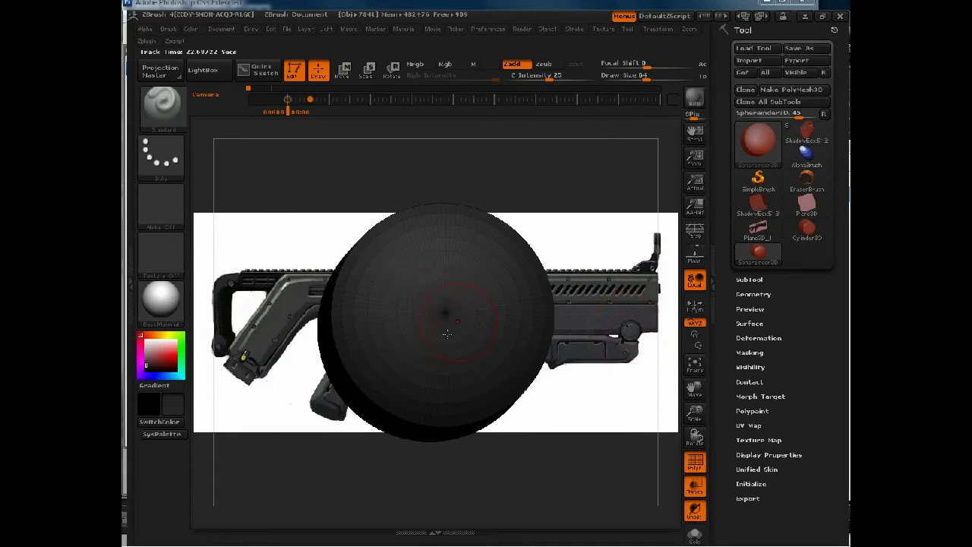
drag(500, 175, 458, 267)
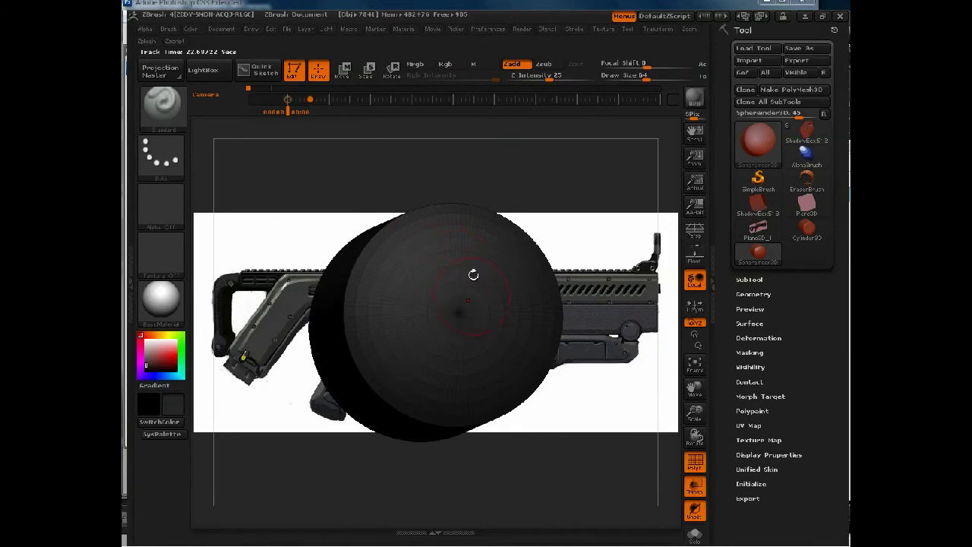
drag(472, 166, 557, 163)
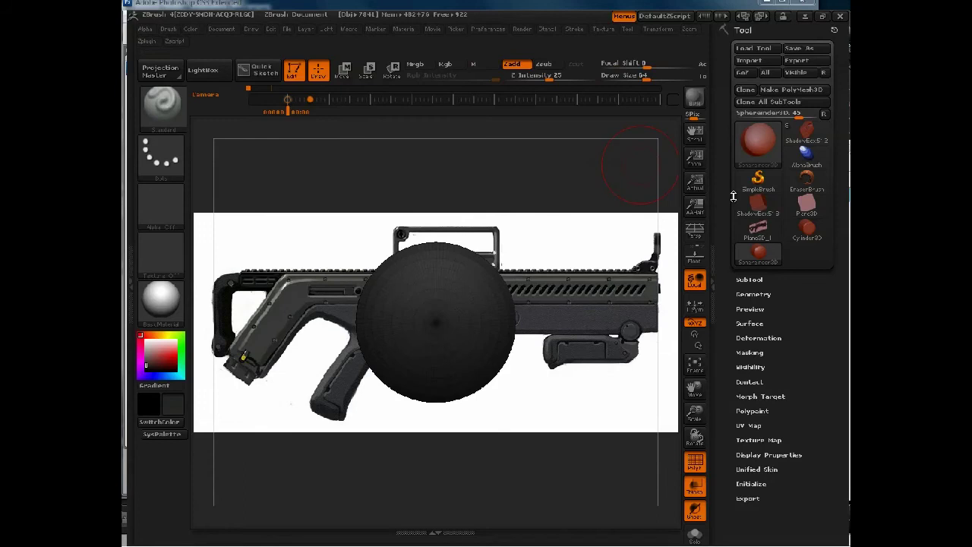
key(shift+f)
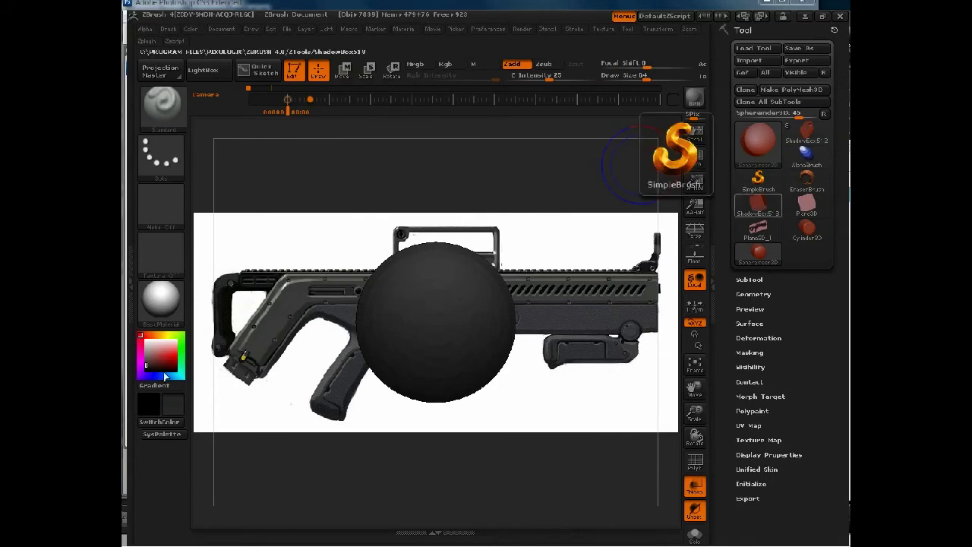
Set the current colour to white and convert the Sphereinder3D primitive to a PolyMesh3D.
click(145, 340)
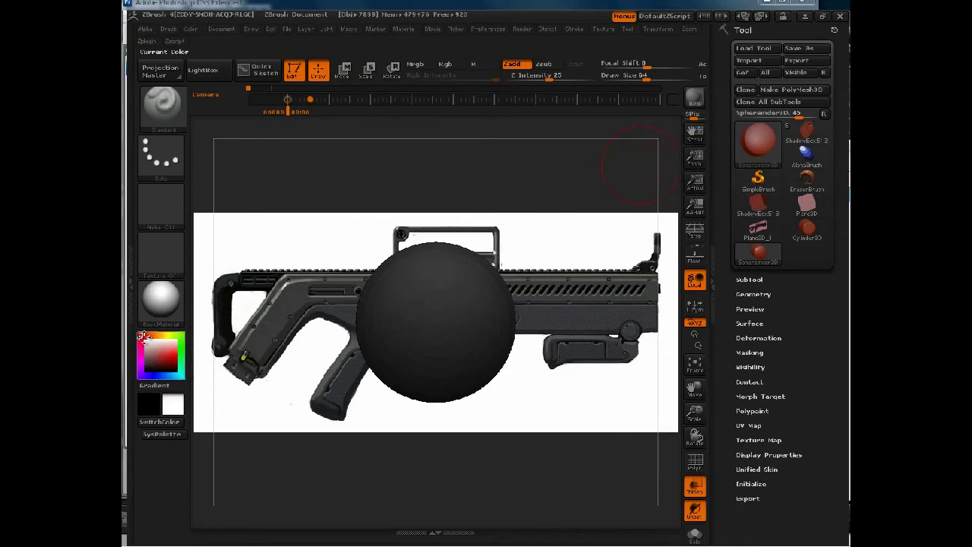
click(797, 102)
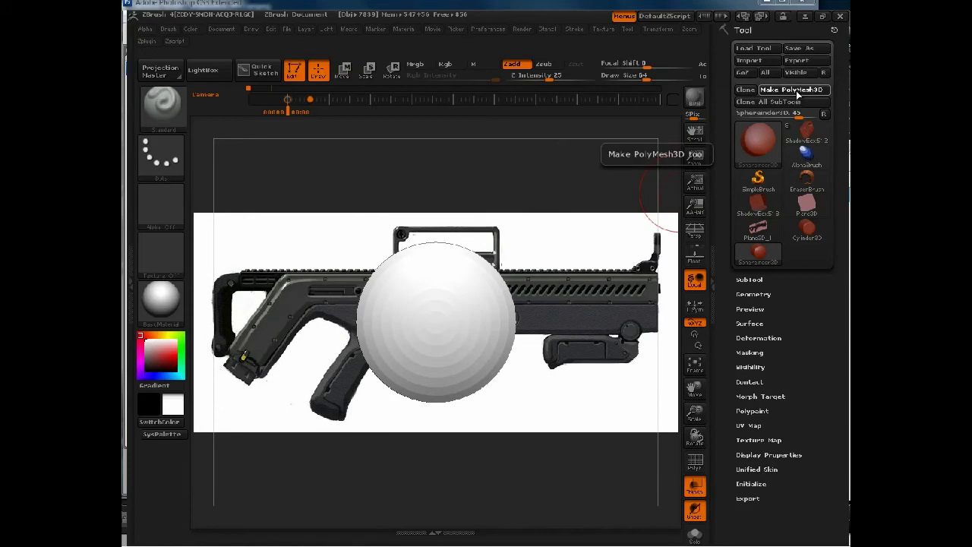
mouse_move(789, 264)
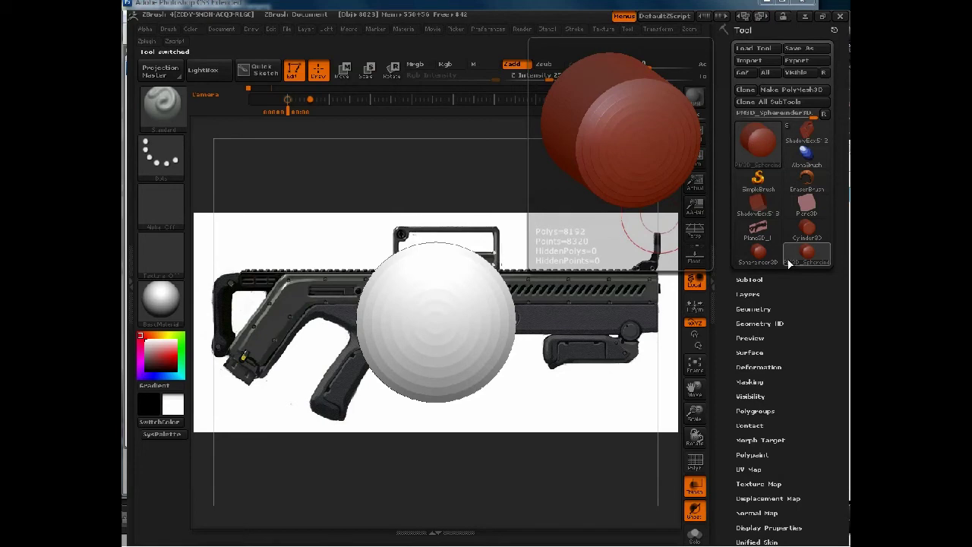
Switch back to the multi-part rifle tool and align it to the Front reference view.
click(806, 132)
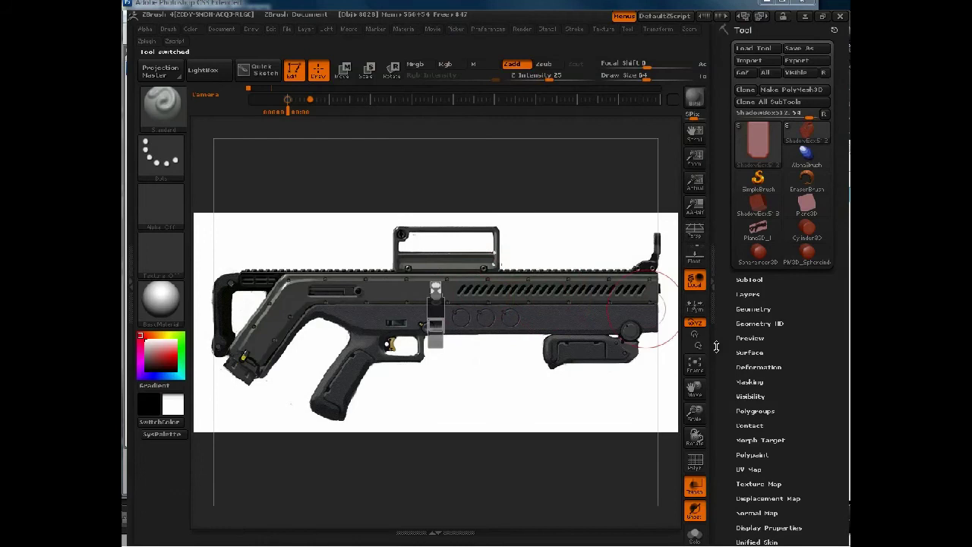
click(611, 34)
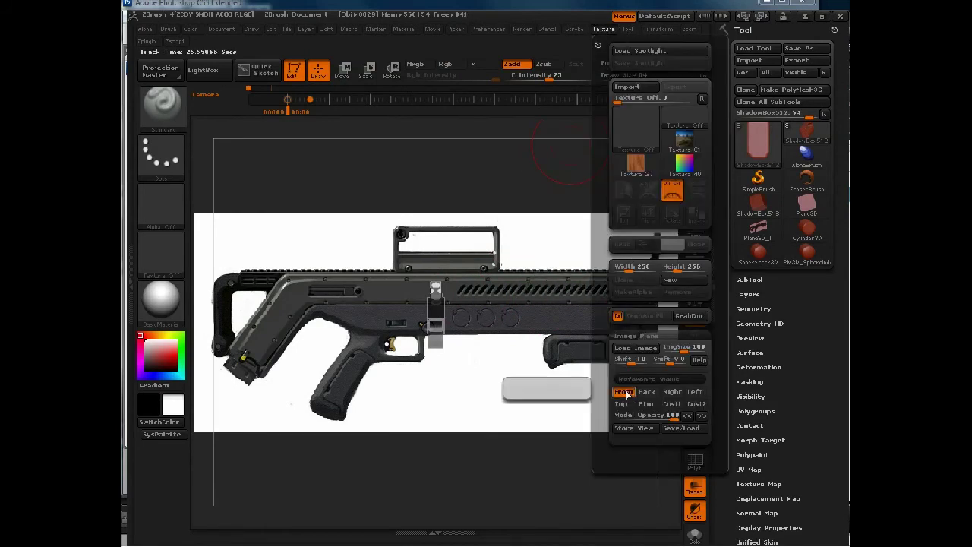
click(626, 393)
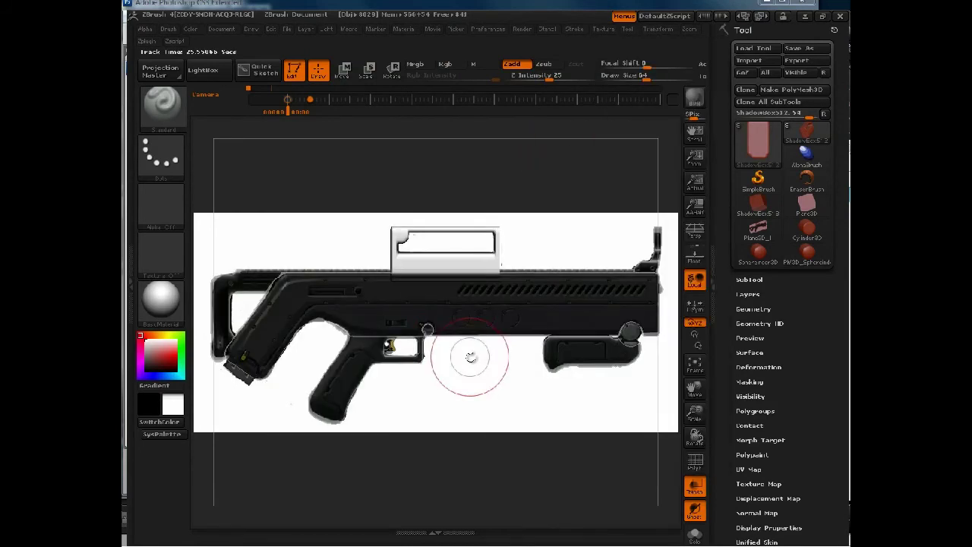
Append the PM3D_Sphereinder3D mesh to the rifle as a new subtool.
click(752, 279)
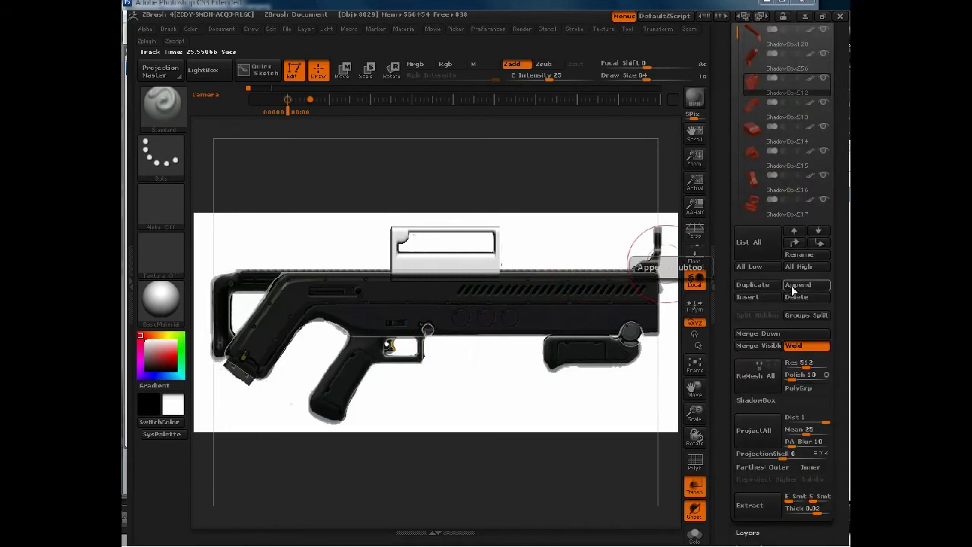
click(794, 286)
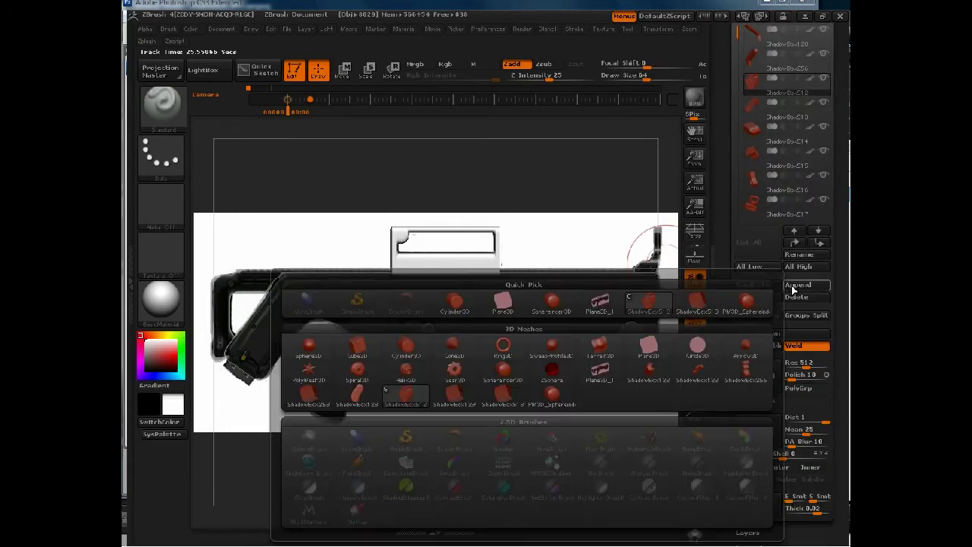
click(744, 306)
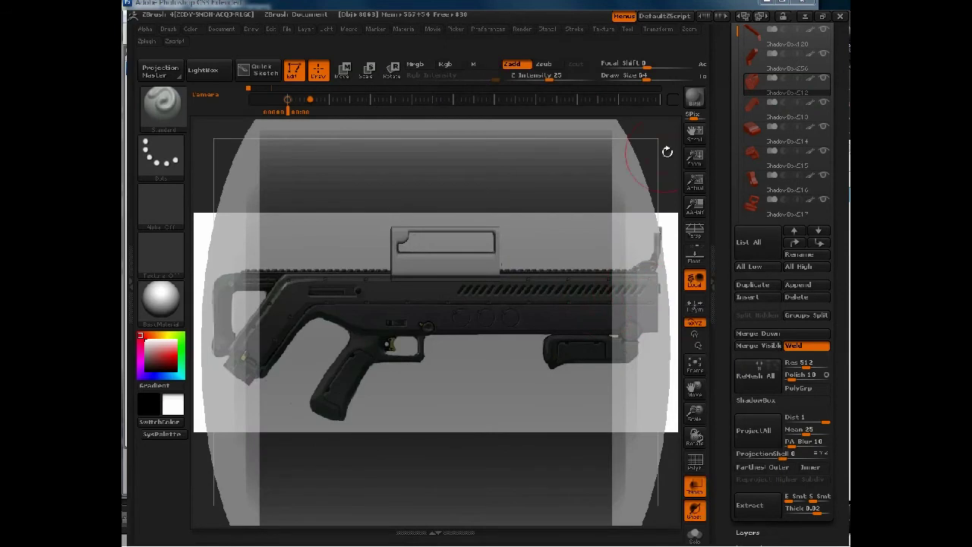
Select the appended PM3D_Sphereinder3D subtool for editing and snap the model to a straight side view.
alt+drag(665, 166, 636, 228)
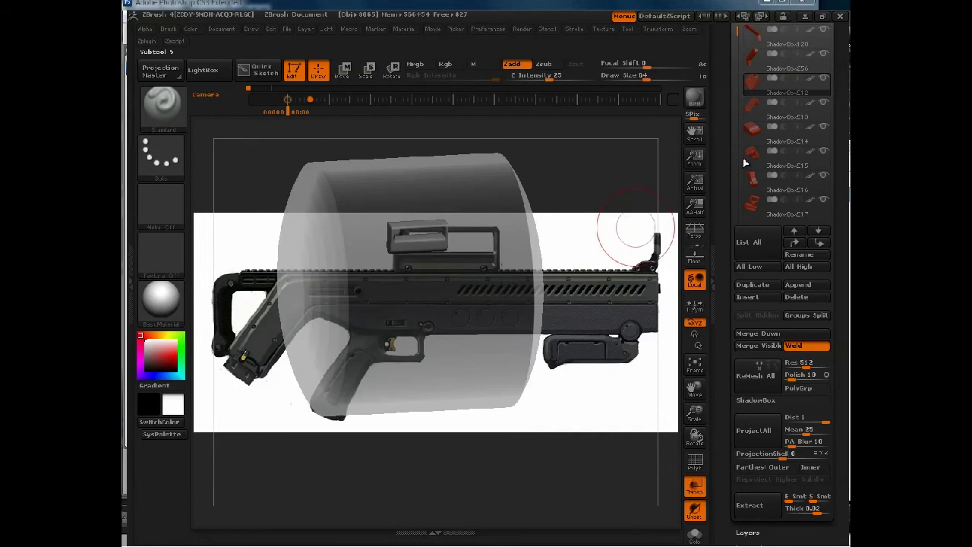
drag(737, 31, 737, 110)
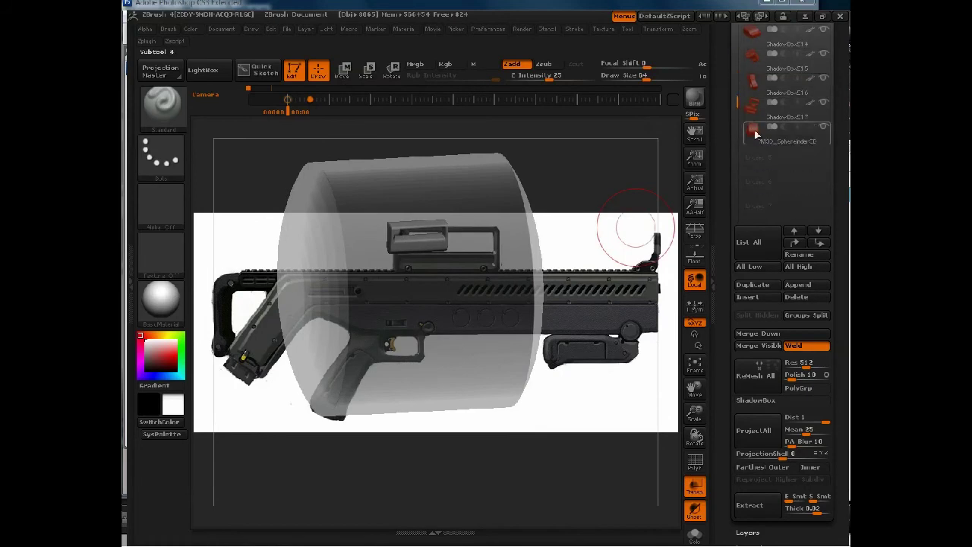
click(753, 135)
shift+drag(594, 174, 590, 172)
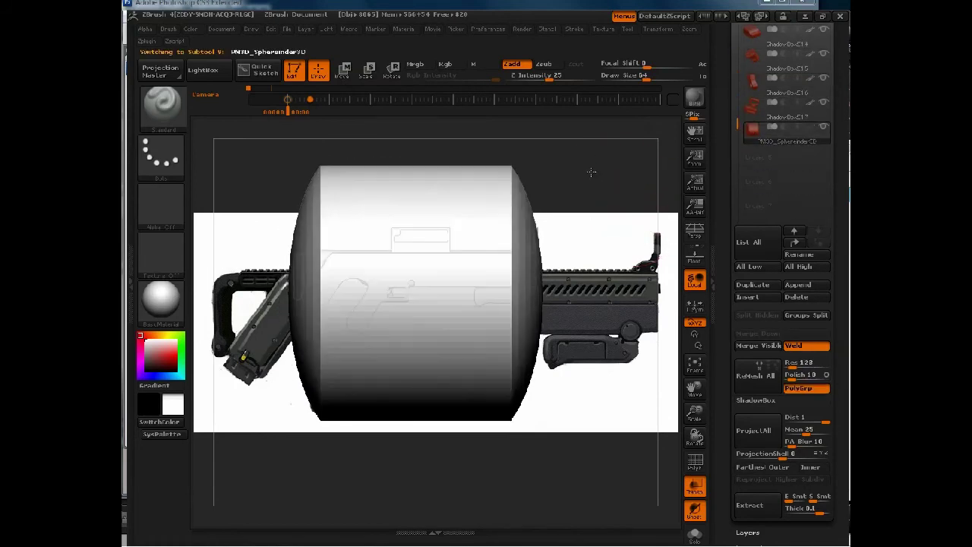
Scale the sphereinder down around its centre in stages with transpose lines drawn in the end-on view.
key(e)
drag(427, 276, 590, 152)
click(532, 189)
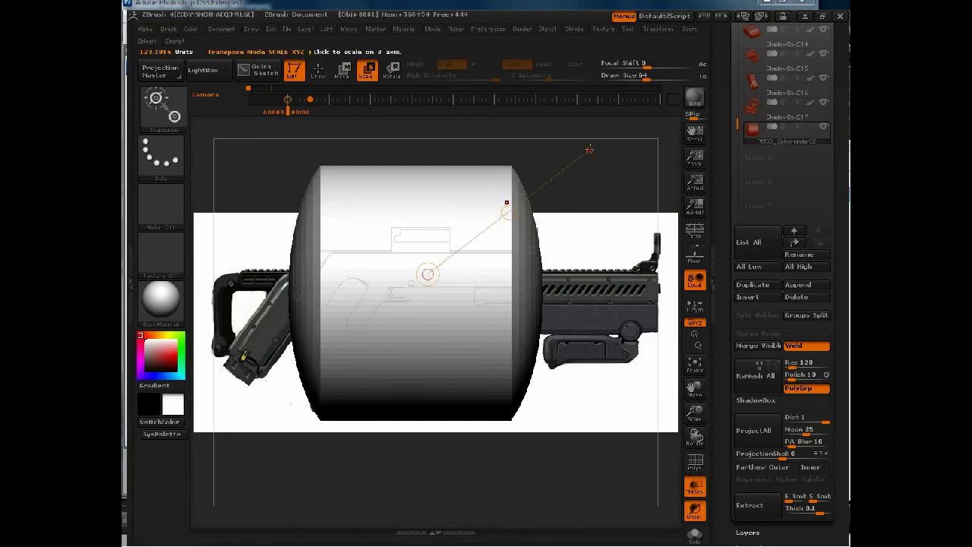
drag(599, 166, 407, 175)
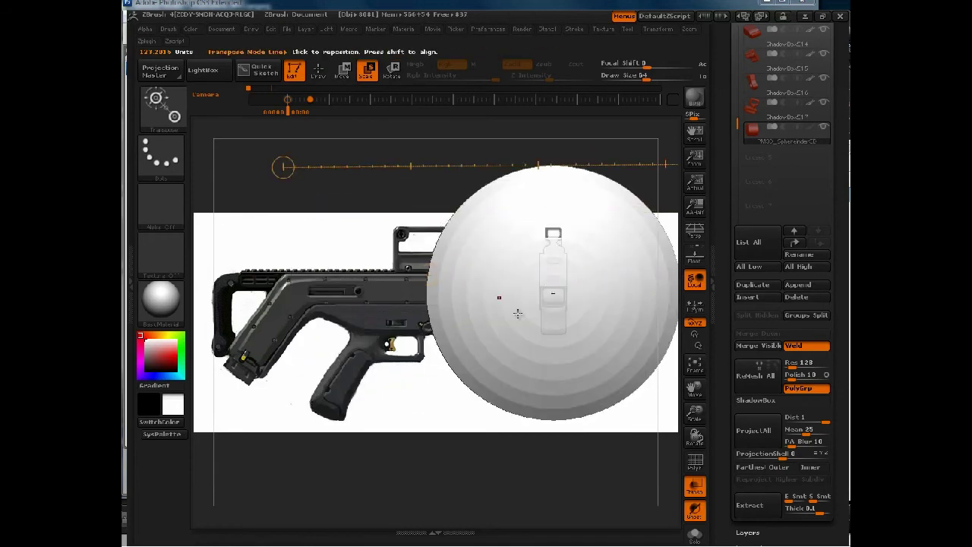
drag(554, 303, 204, 180)
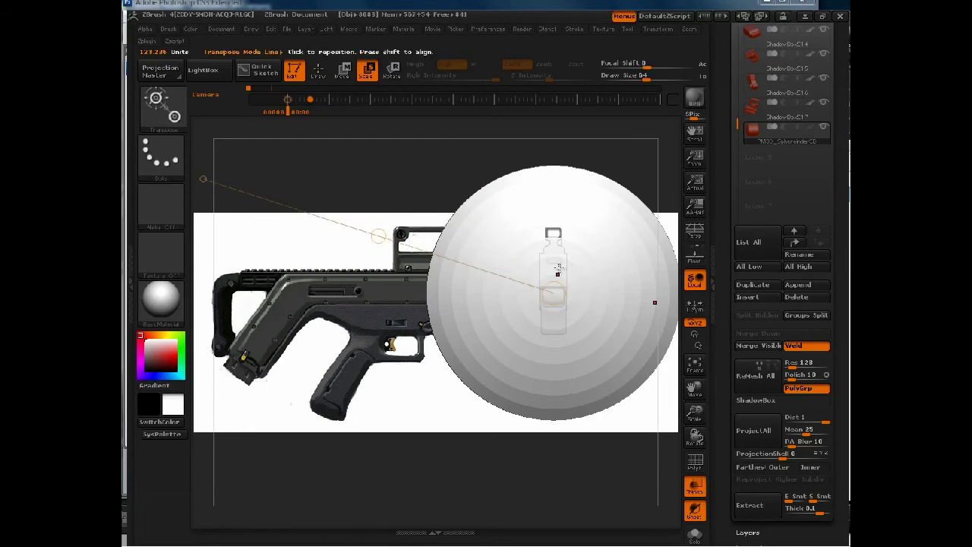
drag(554, 292, 491, 189)
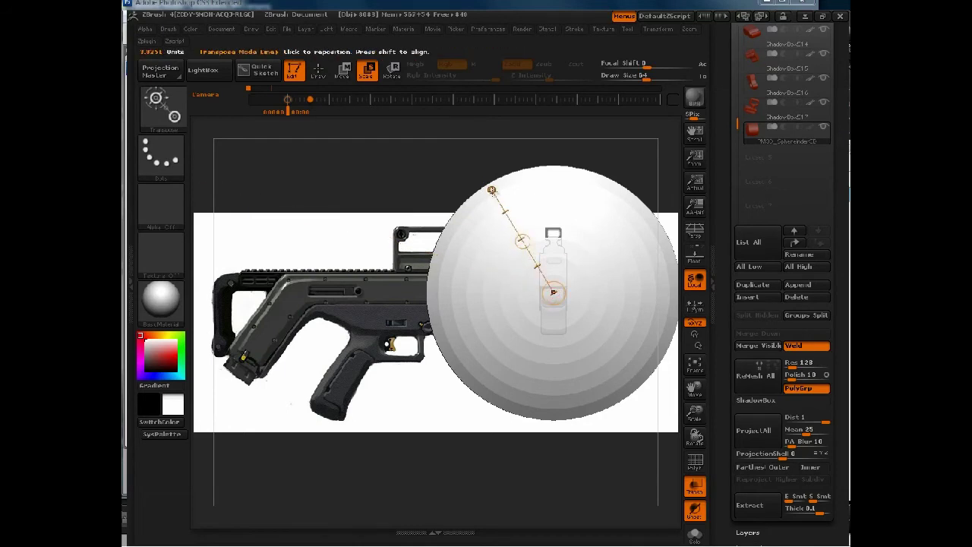
drag(554, 293, 610, 334)
drag(468, 215, 550, 271)
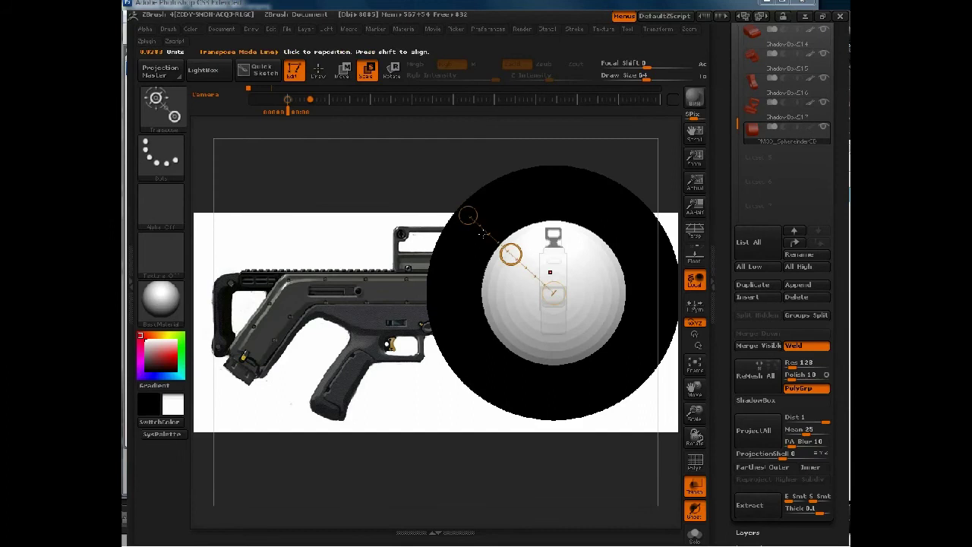
drag(467, 216, 563, 269)
Shrink the sphereinder further with the Size deformation until it fits inside the rifle body.
scroll(746, 278, down, 5)
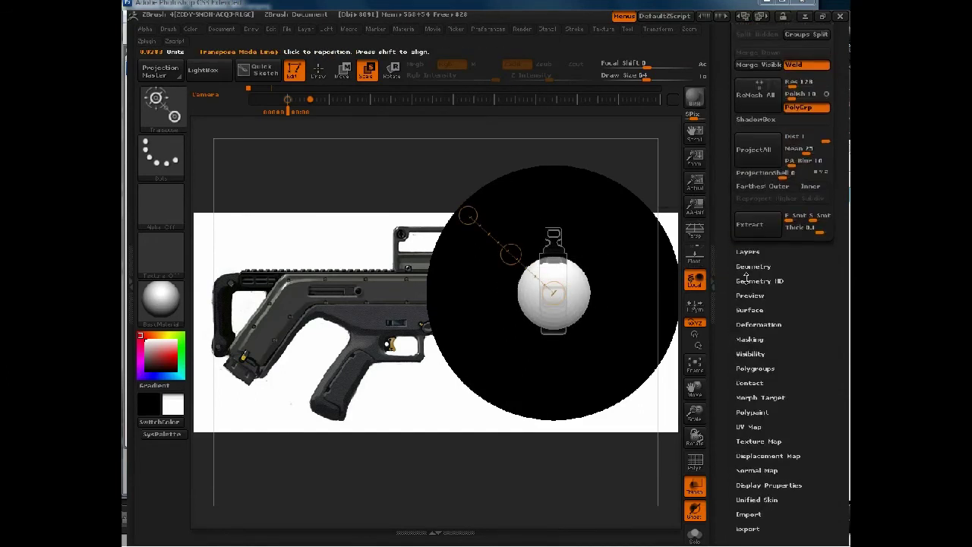
click(758, 324)
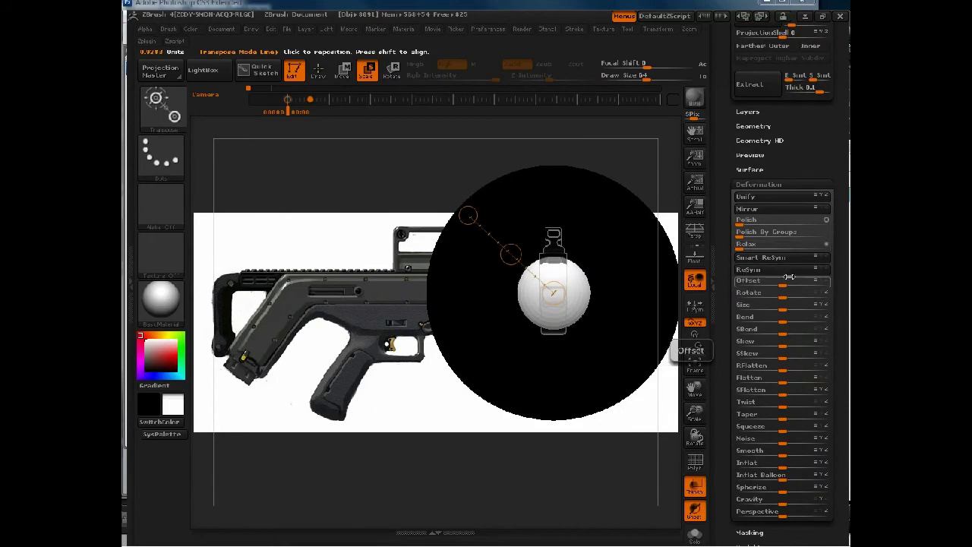
drag(781, 312, 741, 298)
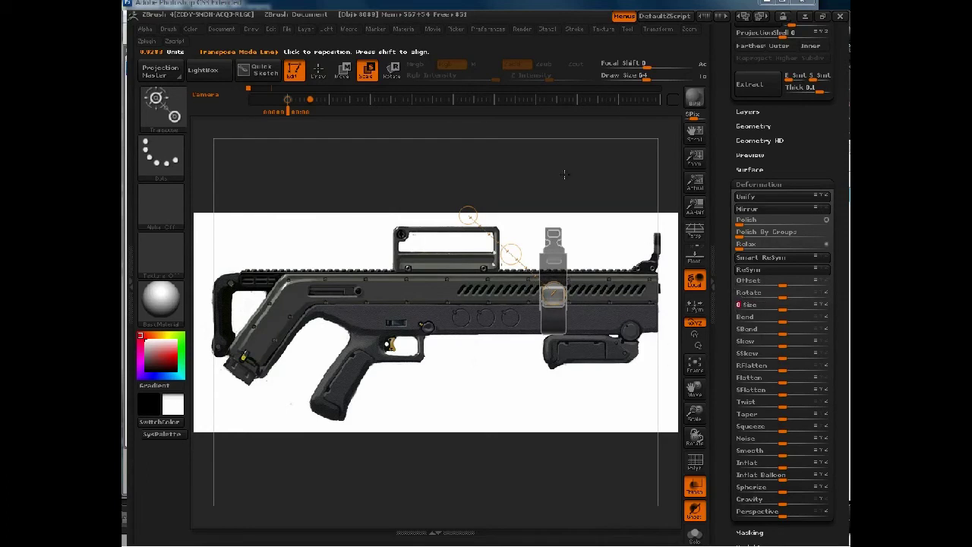
Rotate the sphereinder in the top view with a transpose line so its round end faces the rifle's side.
drag(564, 174, 573, 131)
key(r)
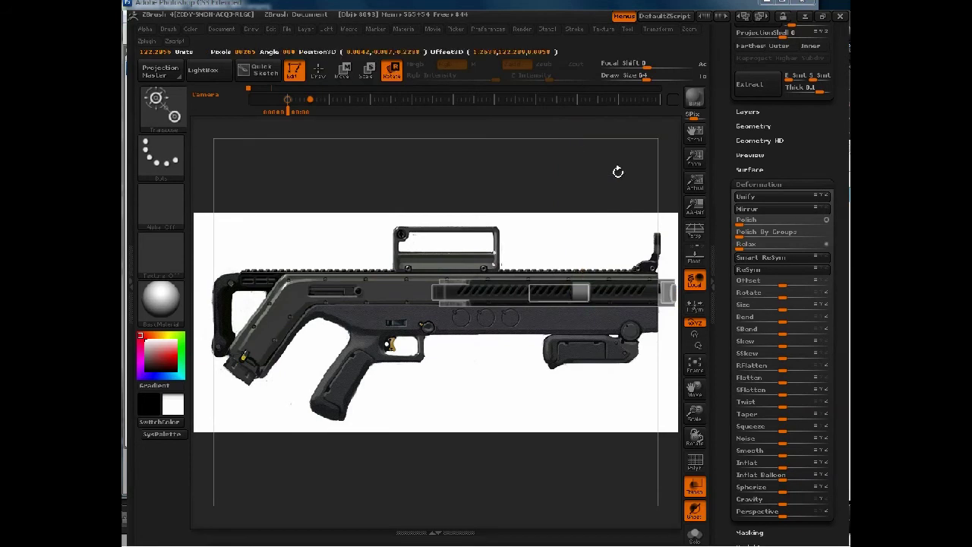
alt+drag(539, 182, 544, 262)
drag(579, 303, 580, 268)
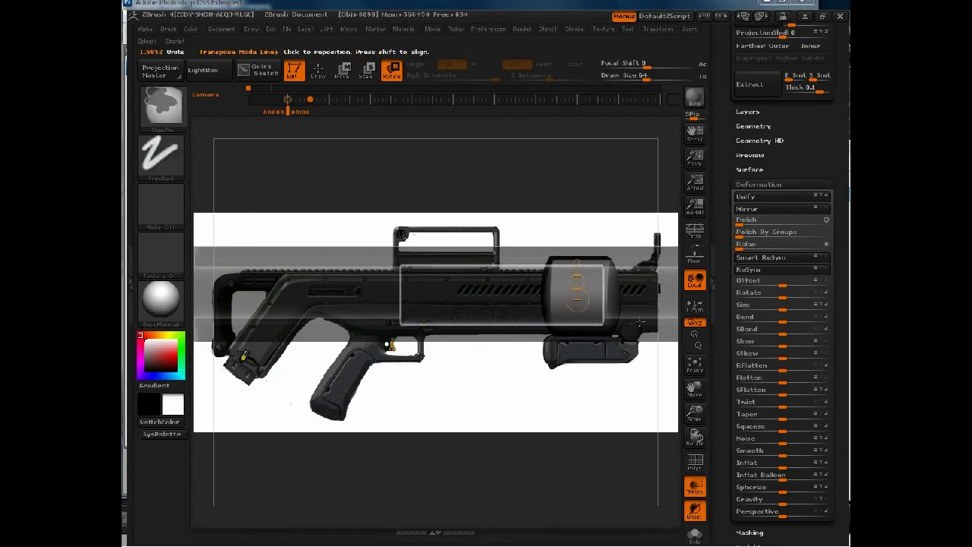
click(568, 293)
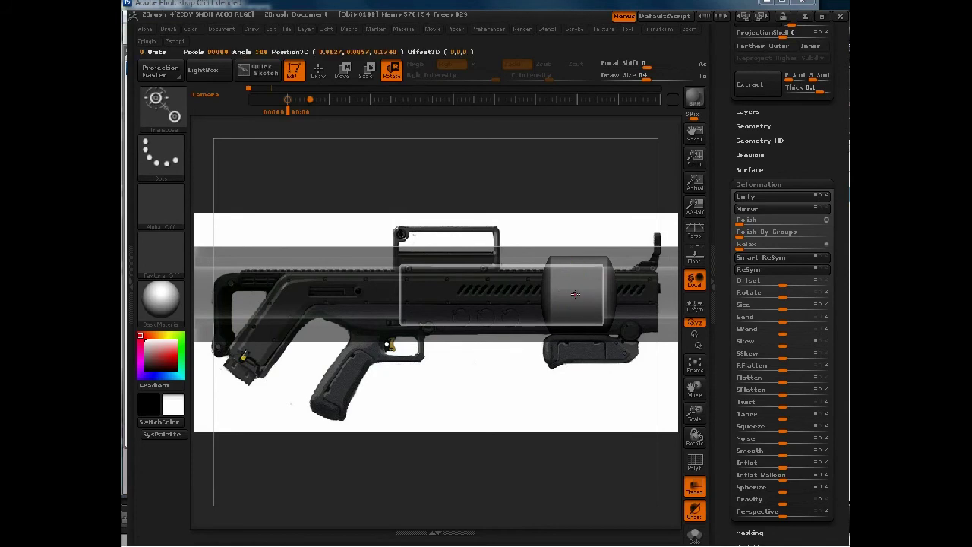
mouse_move(575, 294)
mouse_down()
mouse_move(627, 296)
mouse_move(616, 210)
mouse_move(560, 134)
mouse_move(568, 206)
mouse_move(543, 91)
mouse_move(591, 292)
mouse_move(556, 292)
mouse_move(577, 260)
mouse_move(582, 271)
mouse_up()
click(591, 301)
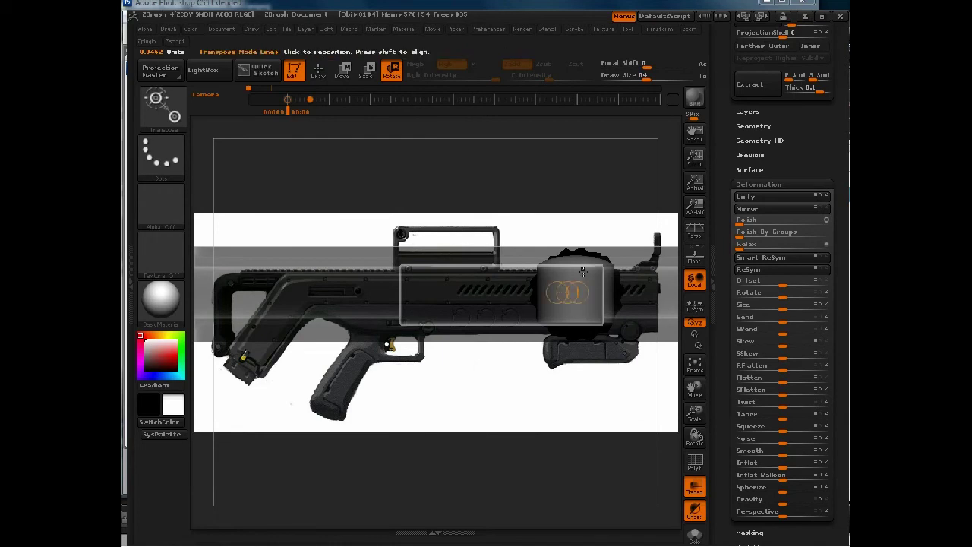
Try further rotations of the sphereinder with new transpose lines and undo the last changes.
drag(580, 311, 580, 310)
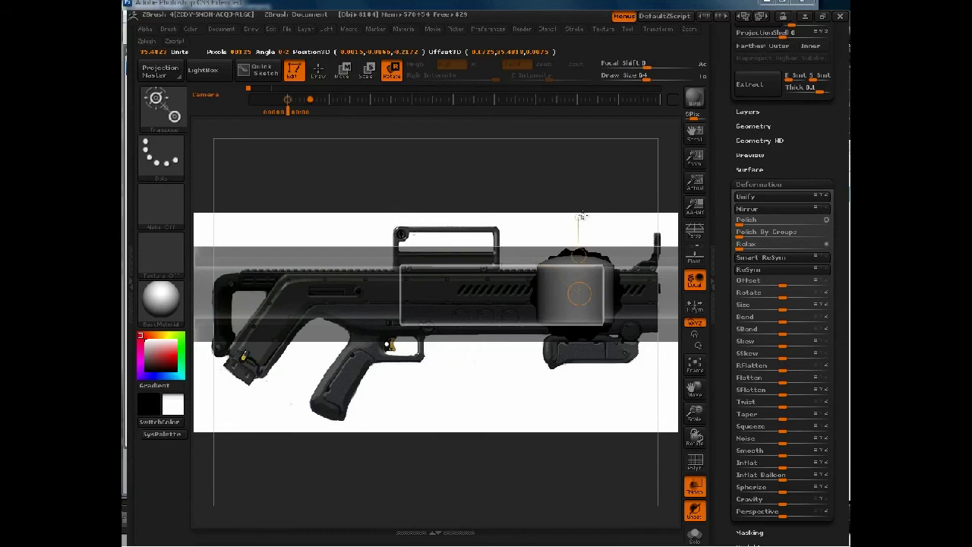
drag(532, 226, 553, 255)
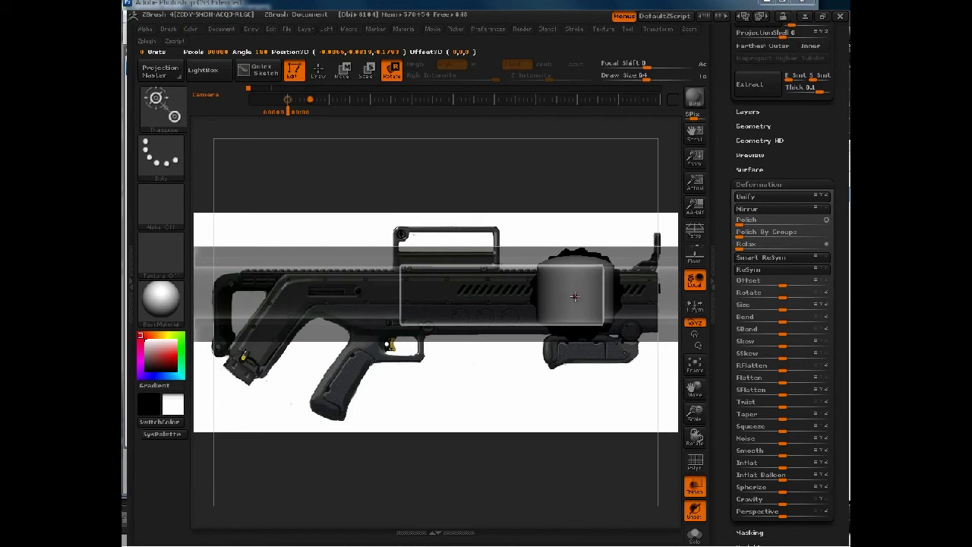
mouse_move(576, 294)
mouse_down()
mouse_move(576, 277)
mouse_move(581, 306)
mouse_move(575, 262)
mouse_up()
click(574, 303)
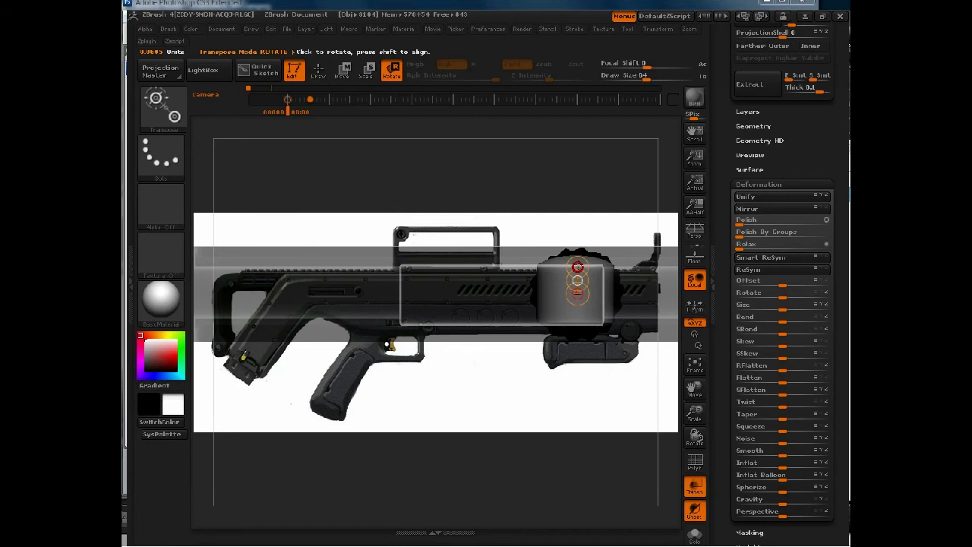
mouse_move(577, 266)
mouse_down()
mouse_move(523, 292)
mouse_move(591, 282)
mouse_move(573, 259)
mouse_up()
drag(523, 152, 536, 160)
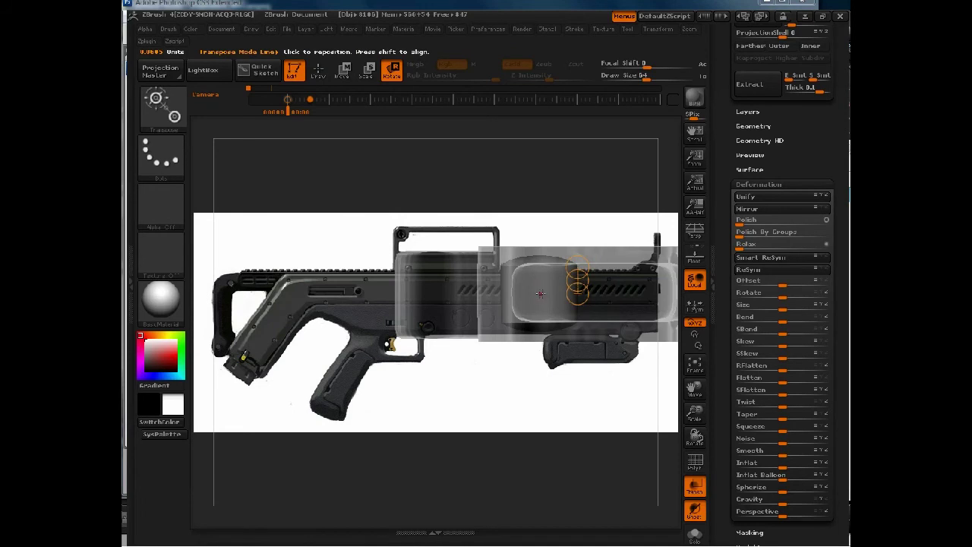
mouse_move(540, 294)
mouse_down()
mouse_move(541, 264)
mouse_move(509, 297)
mouse_up()
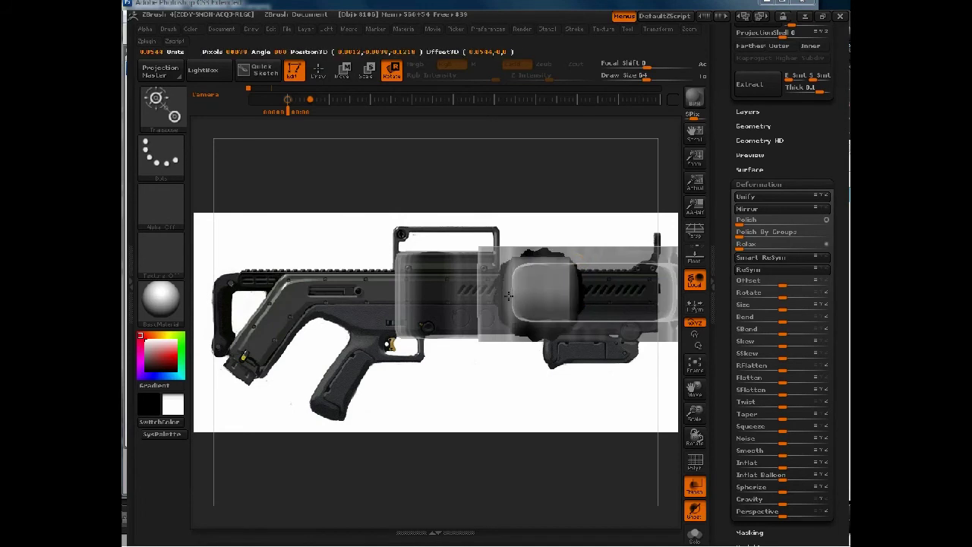
key(ctrl+z)
key(ctrl+z)
key(ctrl+z)
key(ctrl+z)
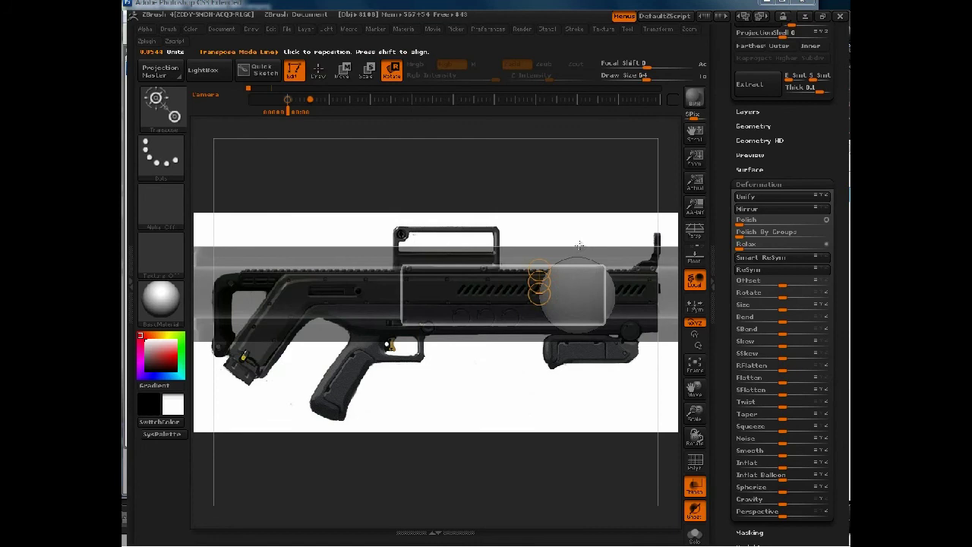
Move the sphereinder onto the round joint at the front of the lower grip, aligned to the stored side view.
mouse_move(584, 182)
alt+mouse_down()
mouse_move(550, 161)
mouse_move(522, 103)
mouse_move(592, 188)
alt+mouse_up()
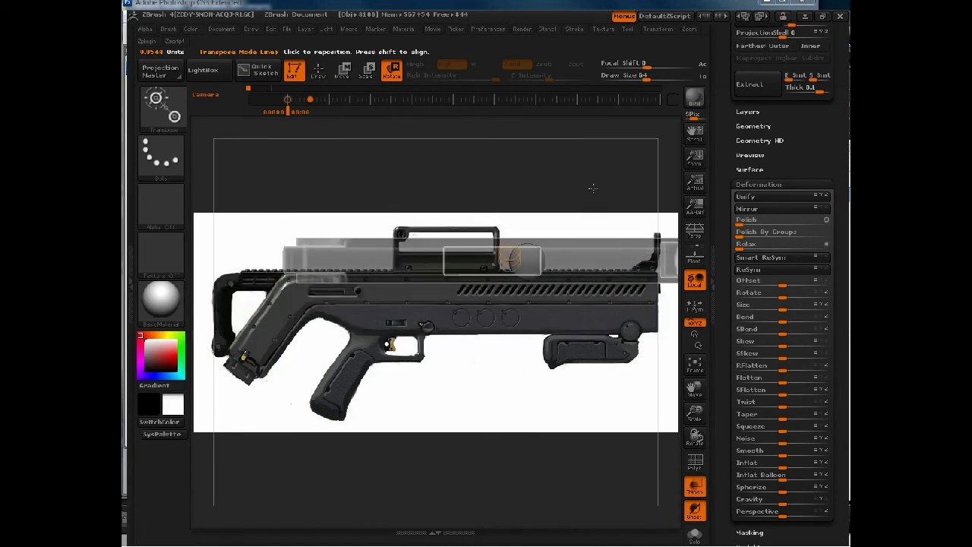
drag(586, 120, 454, 331)
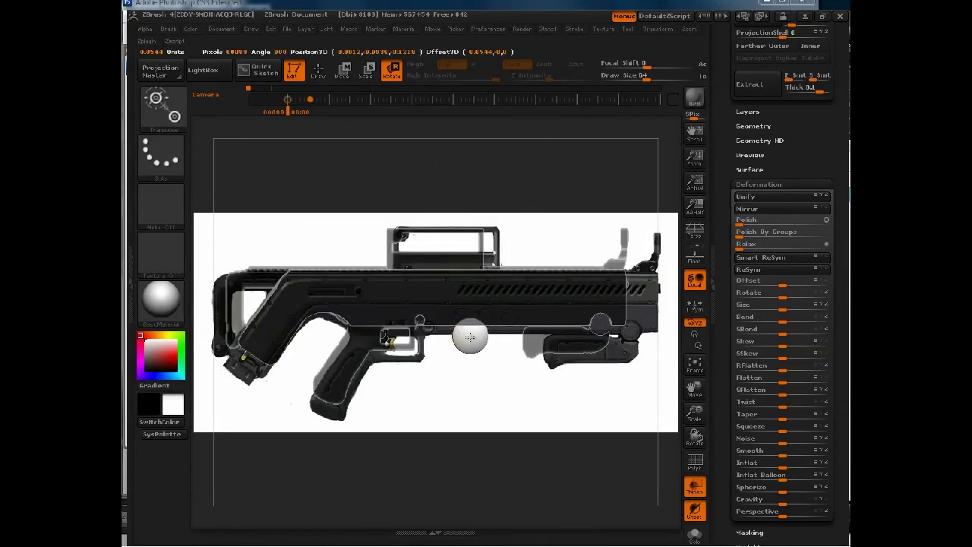
key(w)
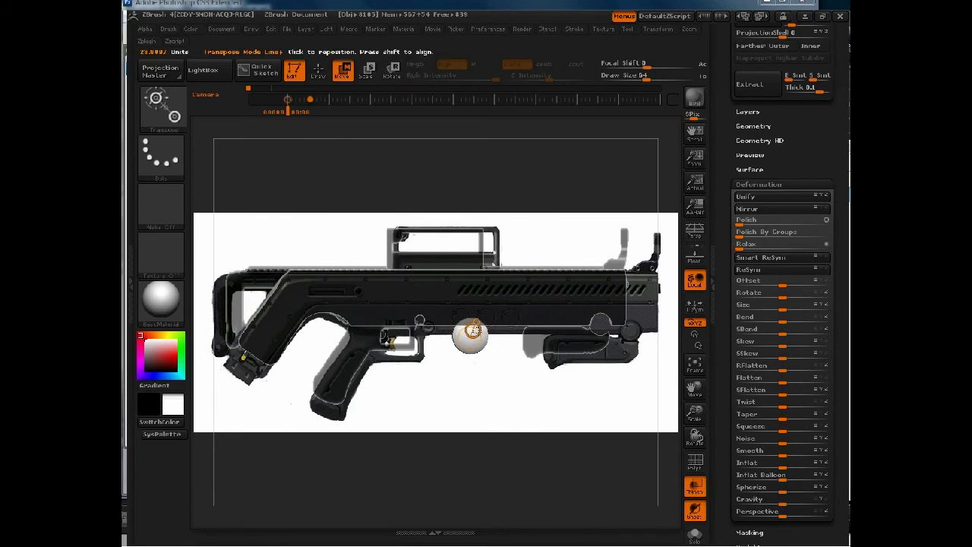
drag(472, 333, 600, 325)
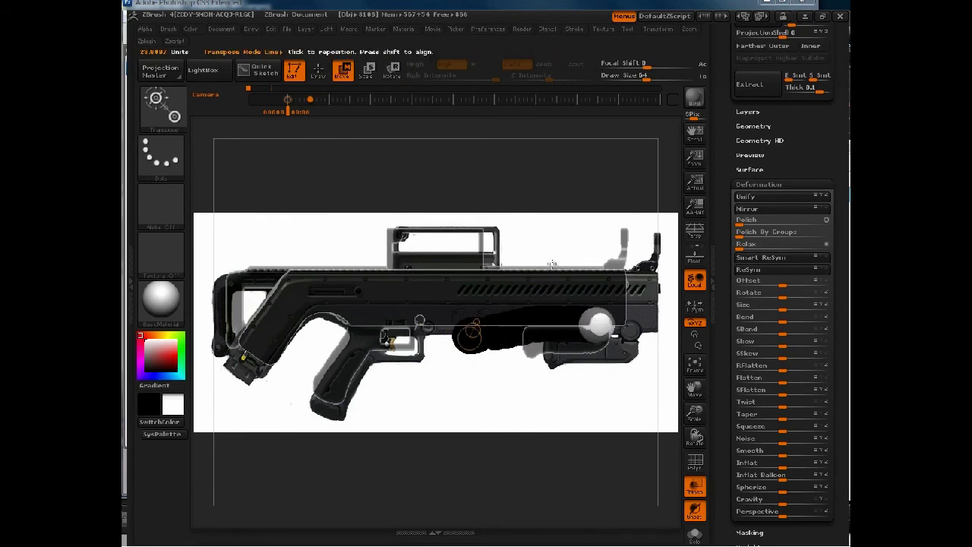
alt+drag(518, 170, 522, 172)
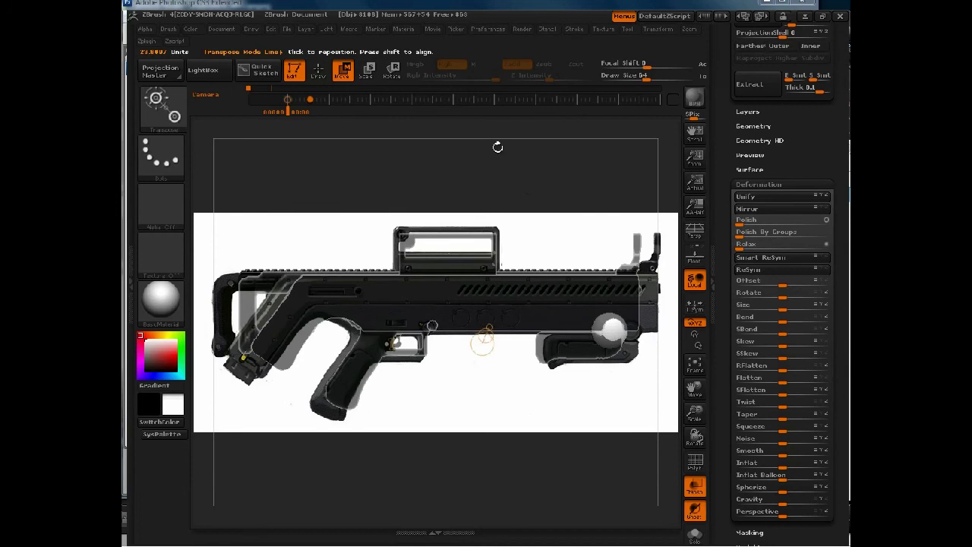
click(303, 110)
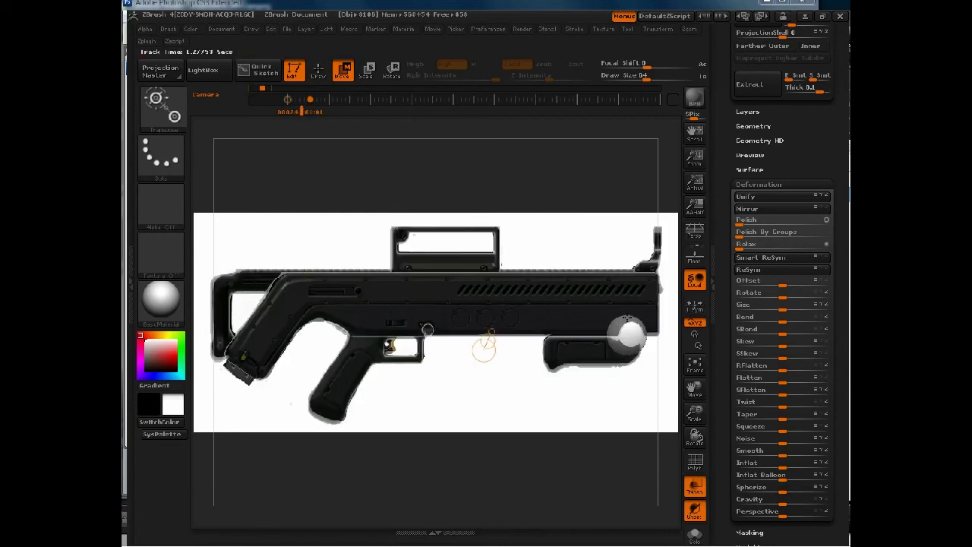
drag(632, 325, 625, 337)
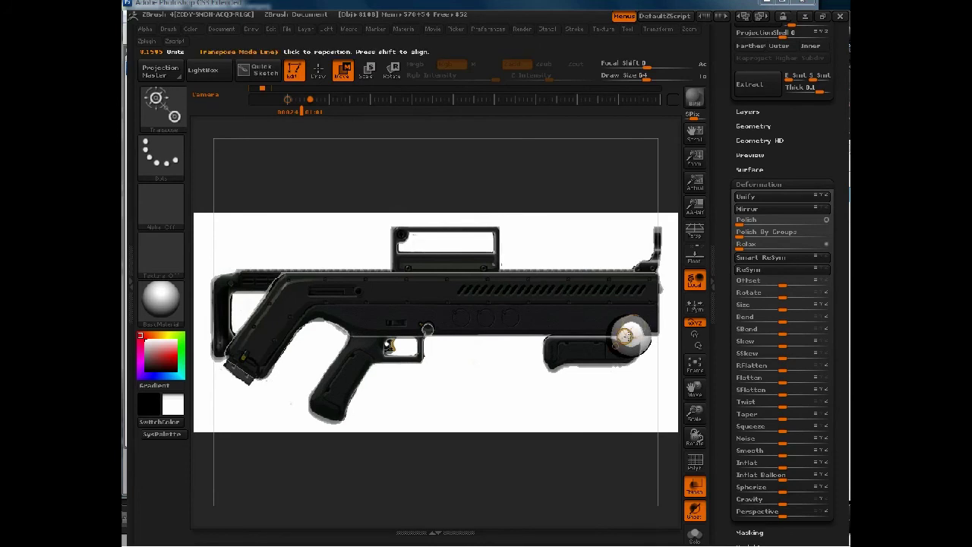
Shrink the sphereinder with the Size deformation and a transpose scale to fit the grip's round joint, and restore the stored side view.
drag(780, 306, 738, 304)
drag(556, 343, 633, 334)
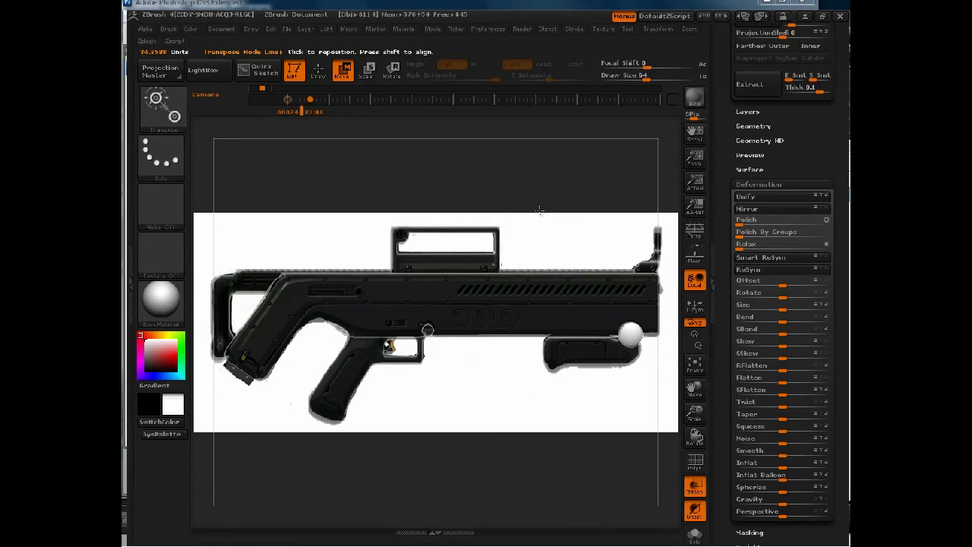
alt+drag(540, 210, 551, 248)
alt+drag(533, 134, 304, 92)
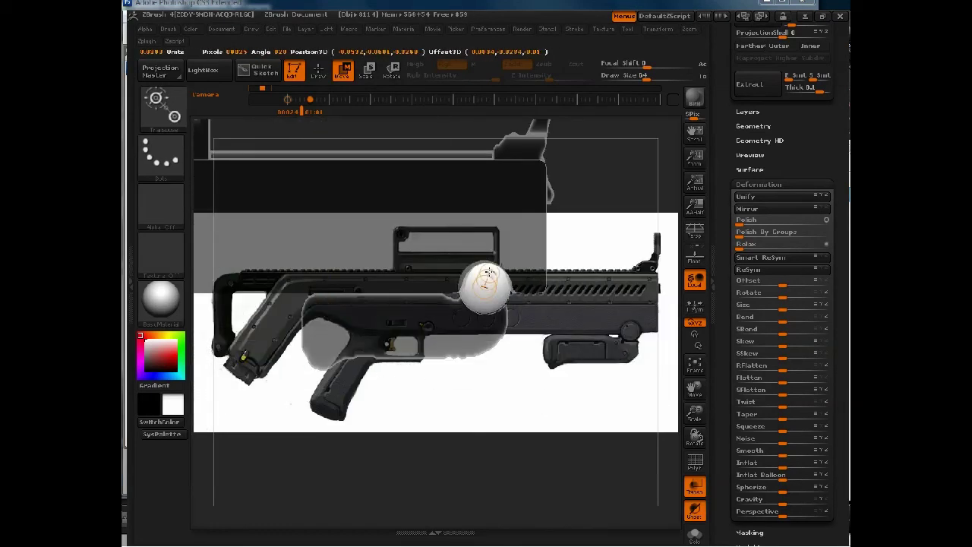
key(e)
drag(489, 272, 489, 278)
click(303, 110)
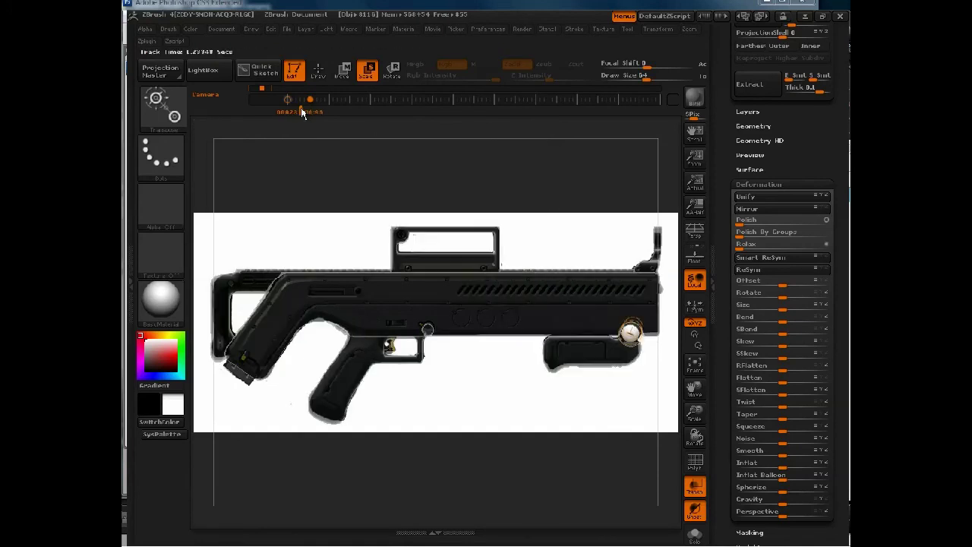
Fine-tune the sphereinder's position and scale over the grip's round joint, and return to Draw mode.
key(w)
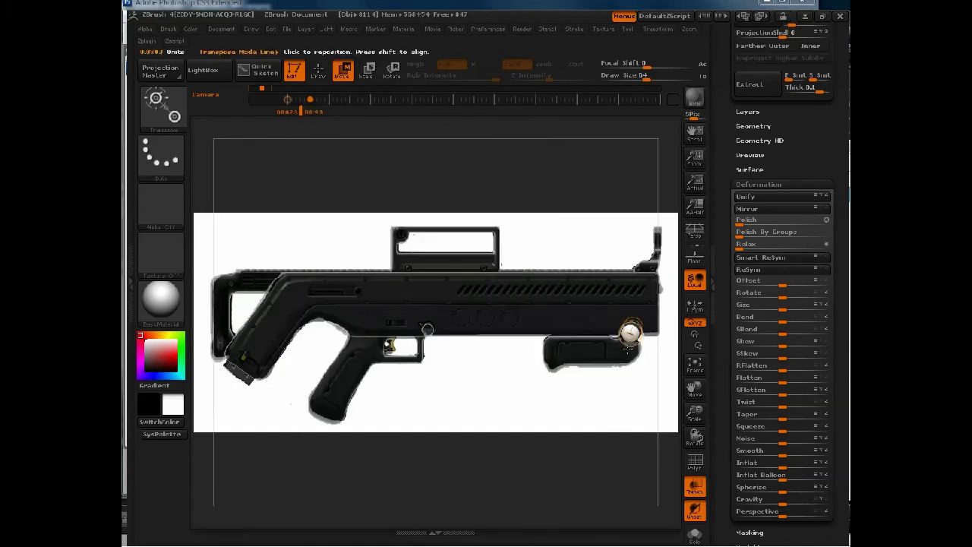
drag(630, 332, 633, 332)
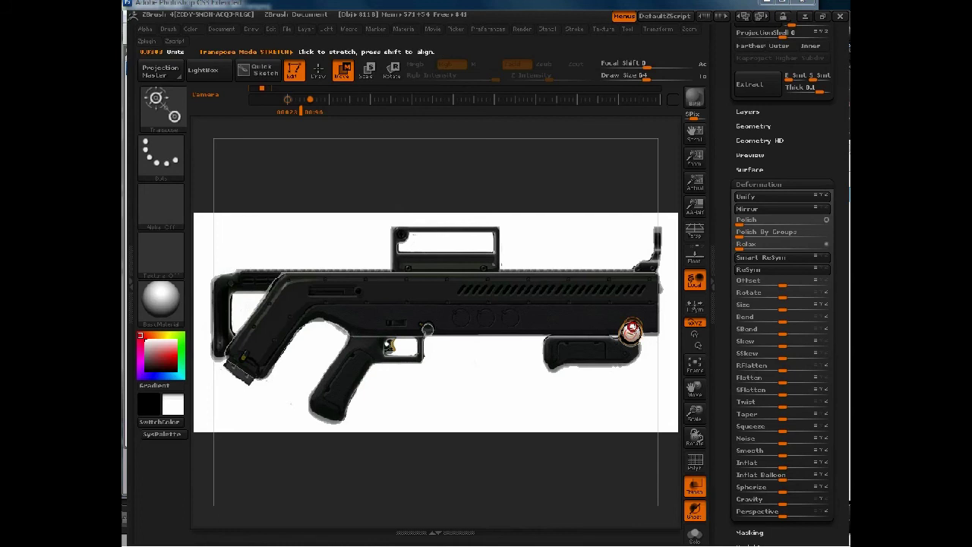
key(e)
drag(637, 323, 641, 319)
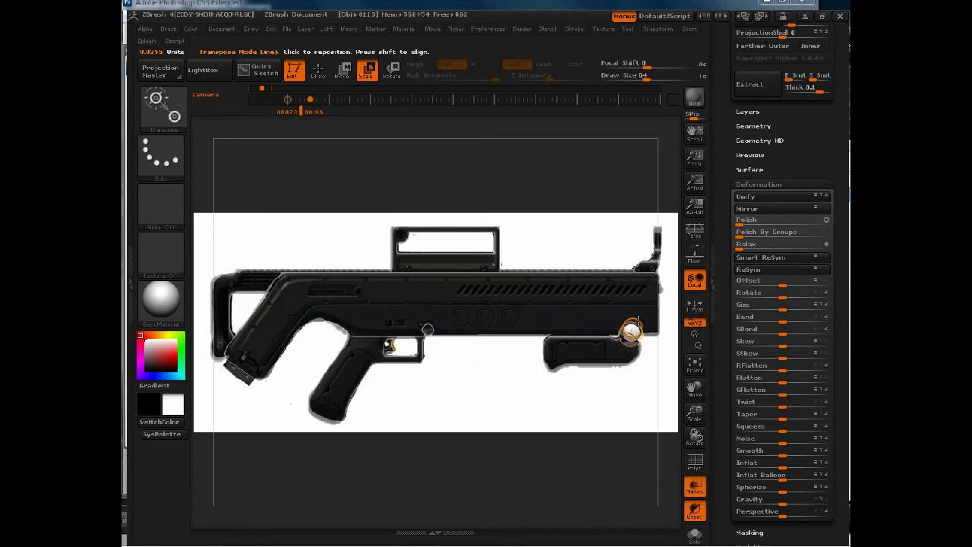
drag(630, 329, 642, 323)
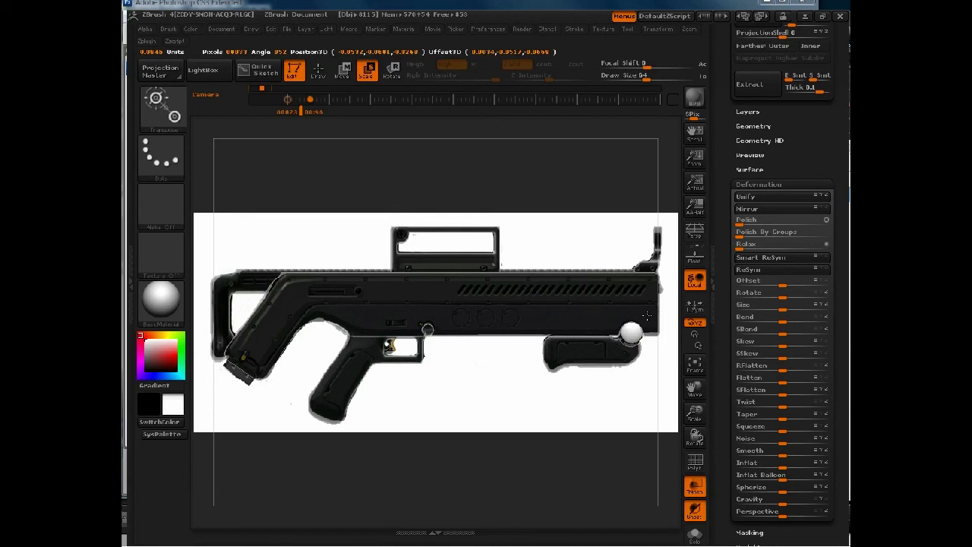
key(w)
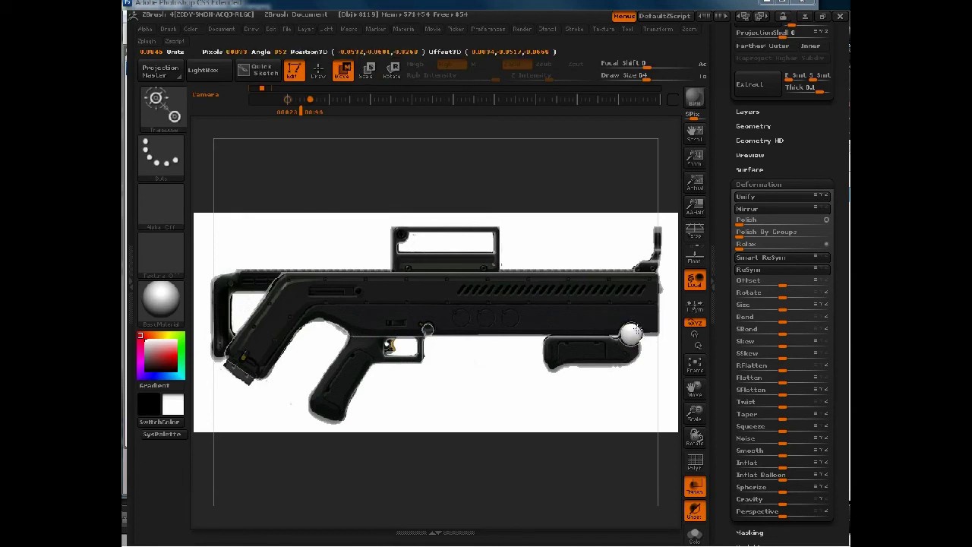
key(e)
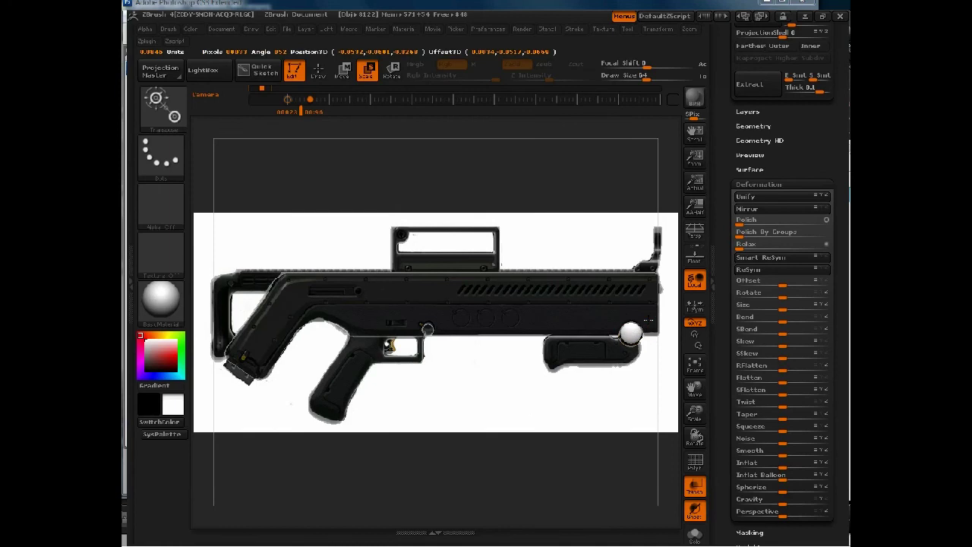
key(q)
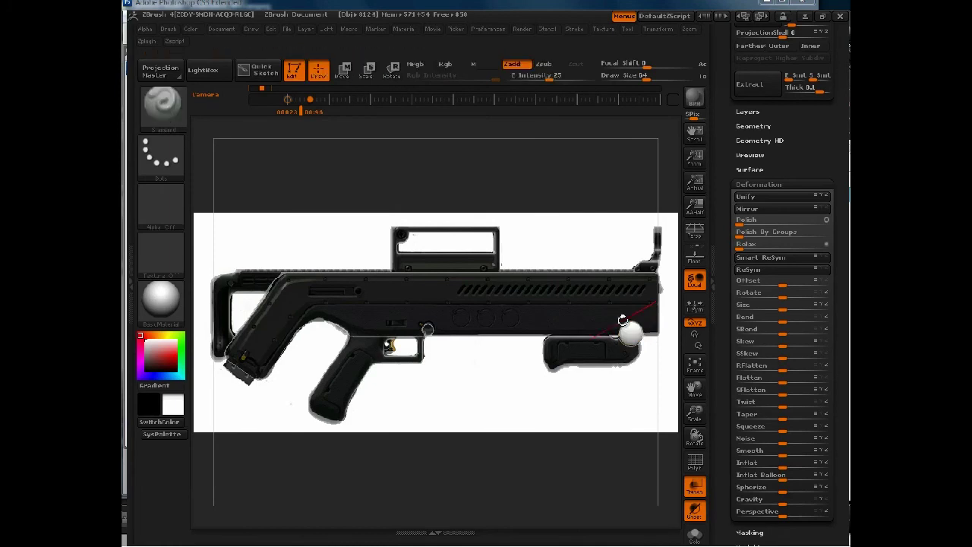
Widen the sphereinder with a transpose stretch in the front view so it spans most of the gun body's thickness.
click(677, 483)
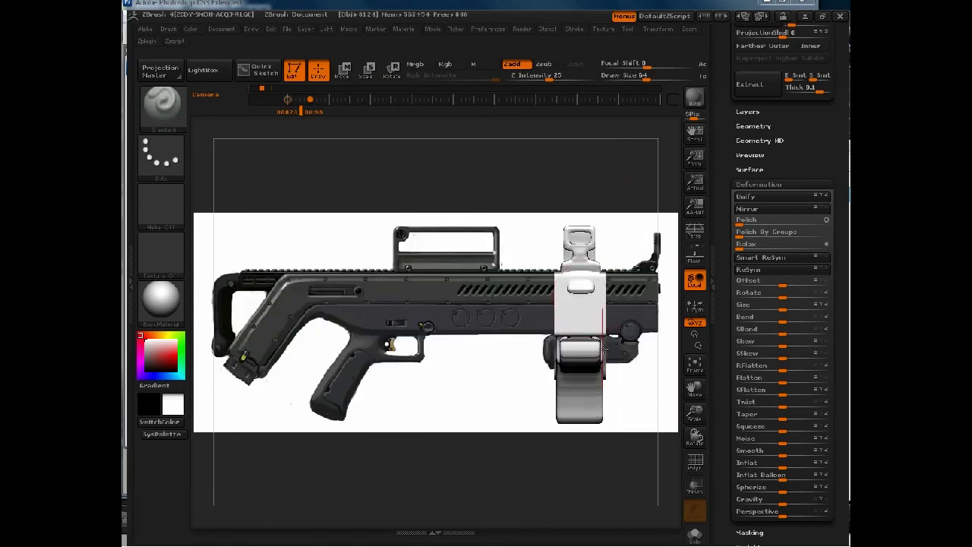
click(694, 486)
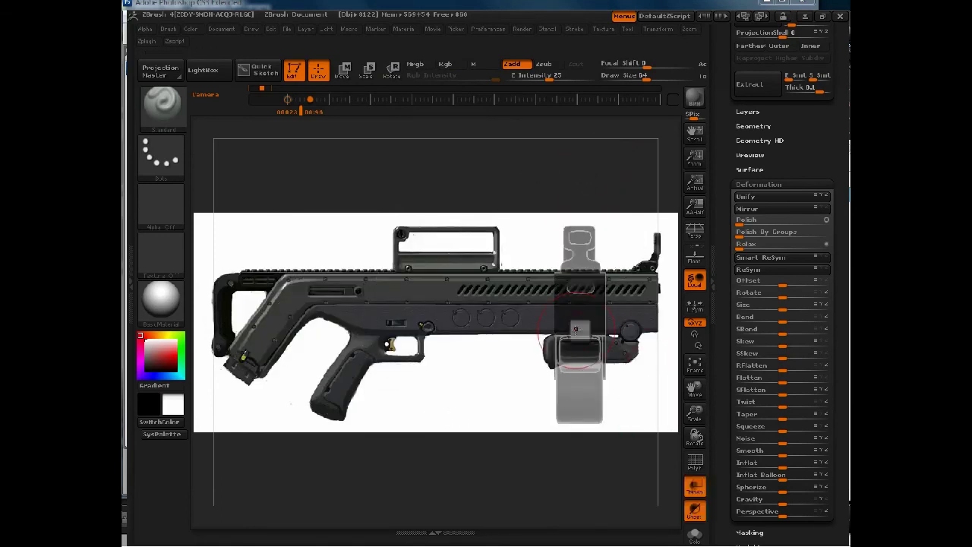
key(w)
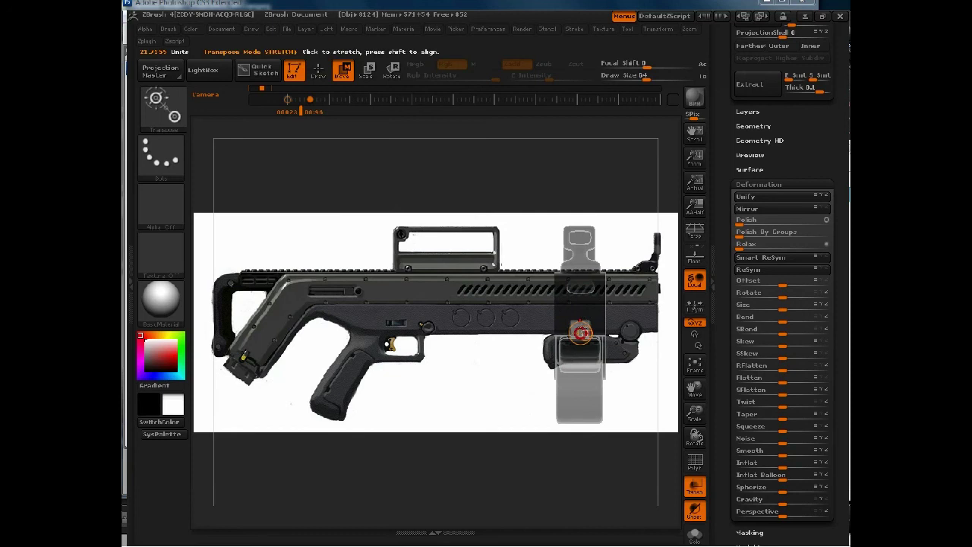
mouse_move(550, 187)
alt+mouse_down()
mouse_move(559, 300)
mouse_move(580, 324)
mouse_move(611, 325)
mouse_move(566, 324)
alt+mouse_up()
key(ctrl+z)
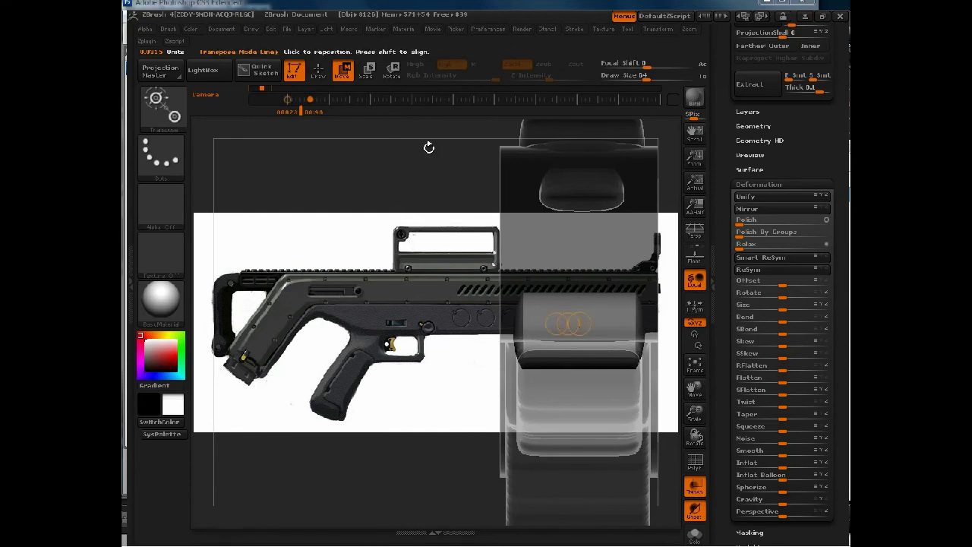
Fine-tune the sphereinder's scale in the zoomed side view and return to Draw mode.
drag(429, 147, 439, 147)
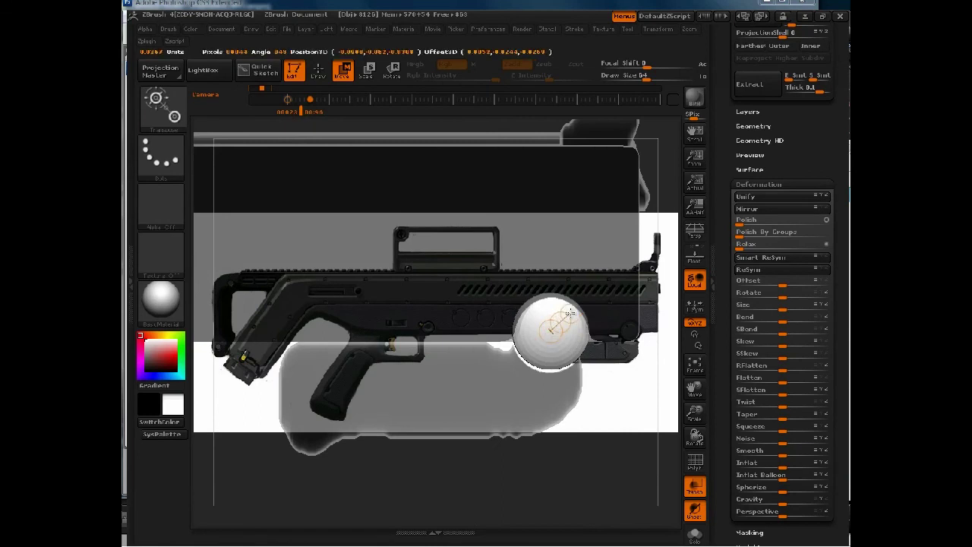
key(e)
drag(571, 313, 569, 314)
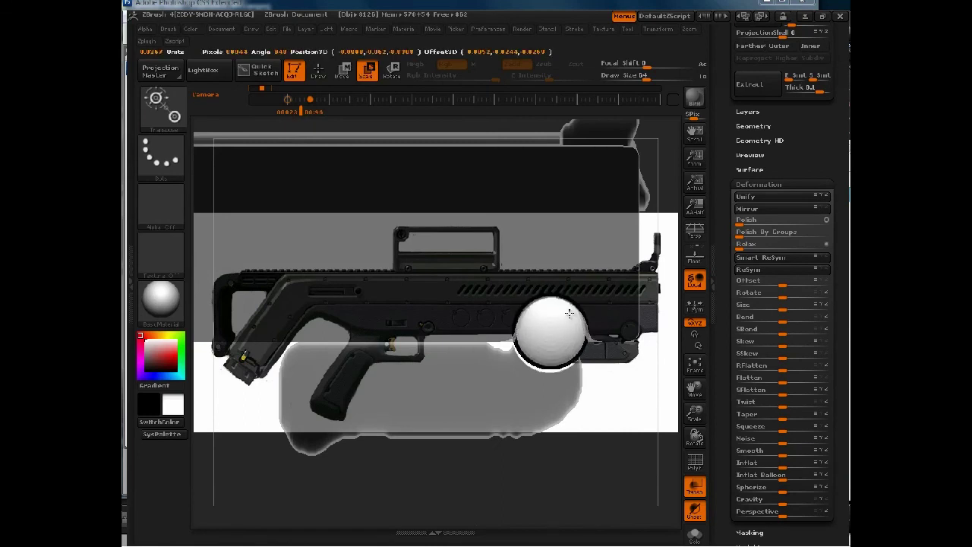
key(w)
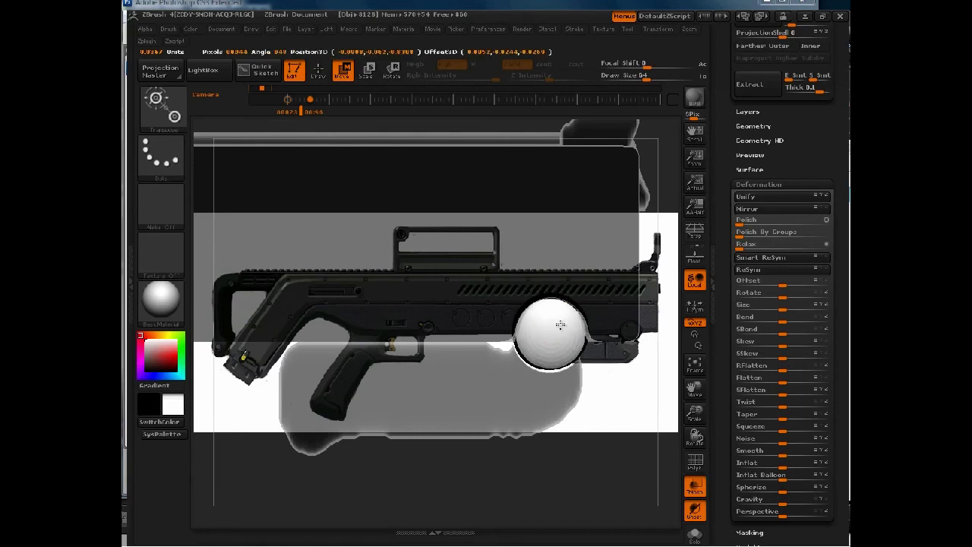
key(q)
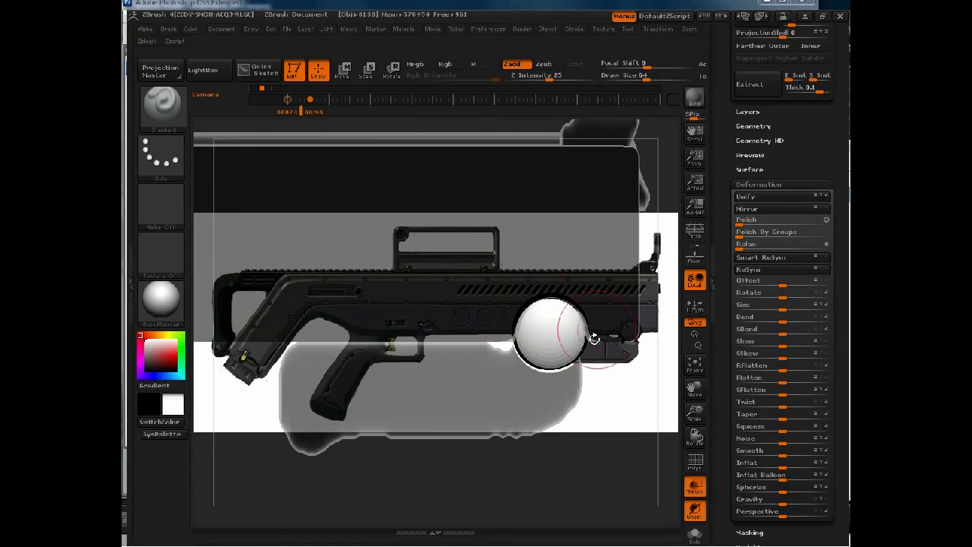
Clip a round opening around the sphereinder out of the outer gun body ShadowBox513 with the ClipCircleCenter brush, silencing its selection-brush note until restart.
alt+click(602, 287)
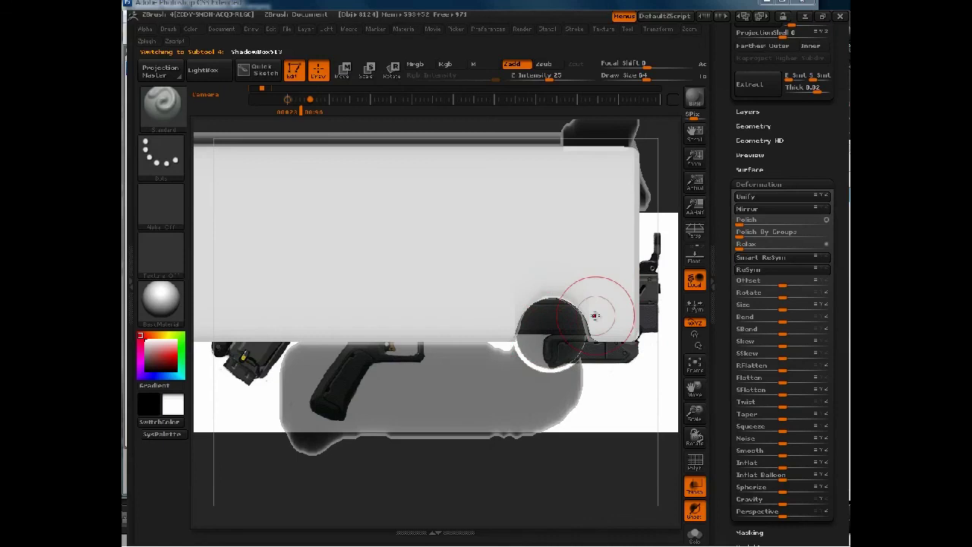
click(186, 102)
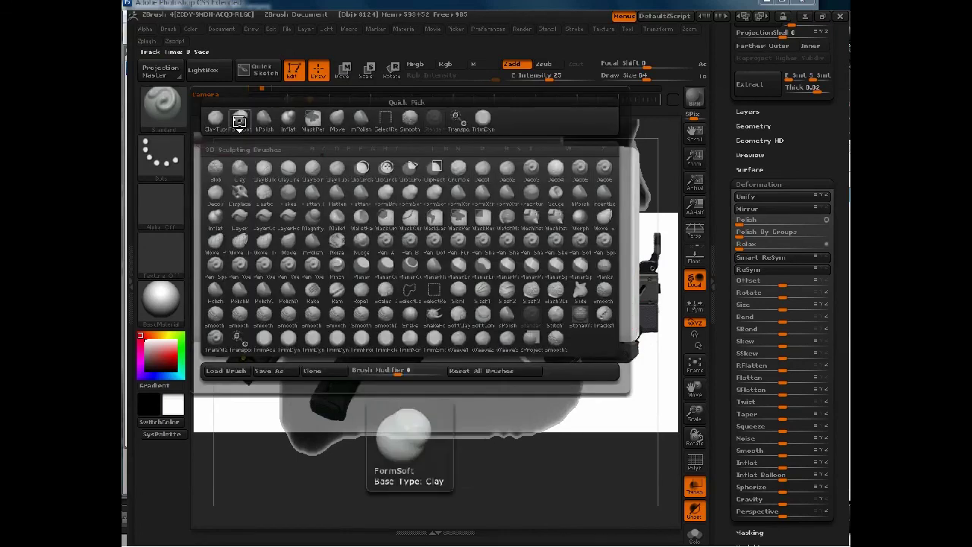
click(386, 167)
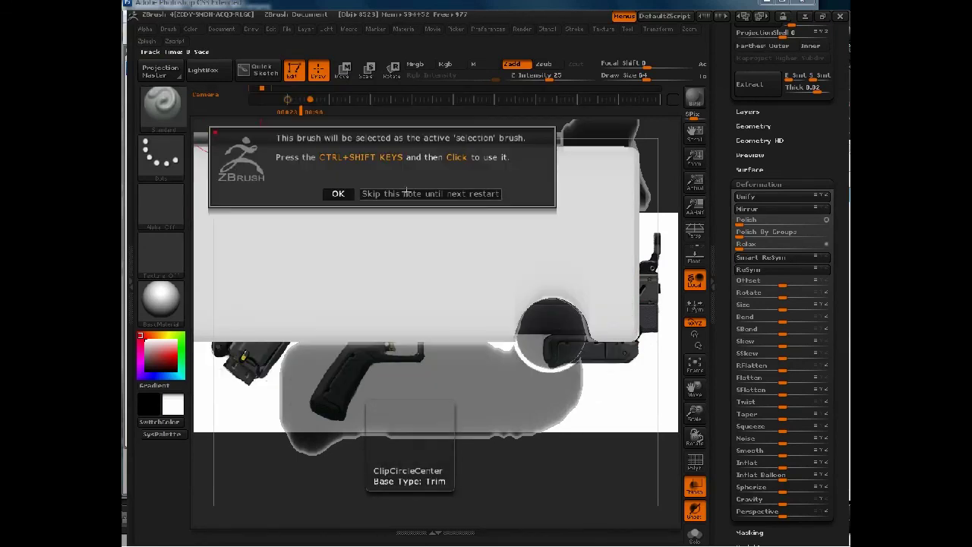
click(405, 193)
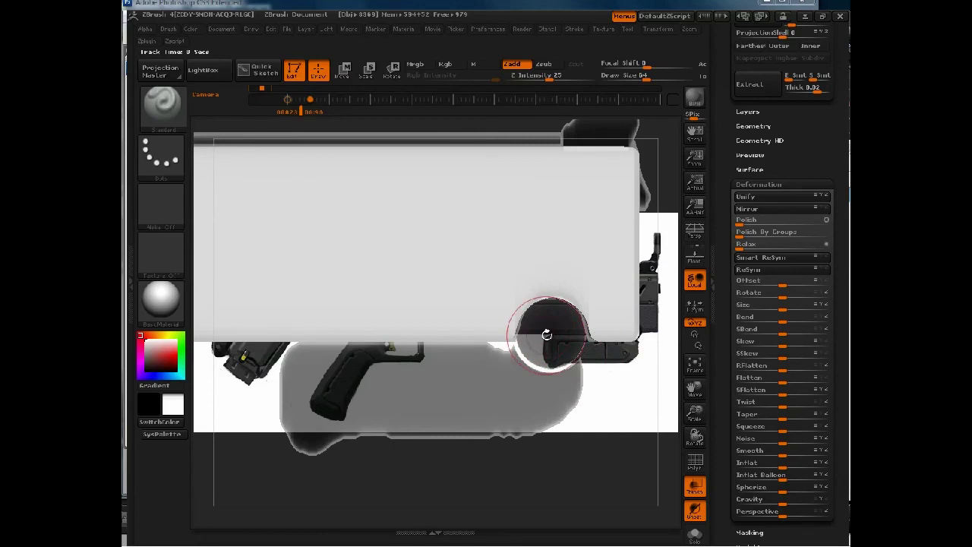
key(ctrl+shift)
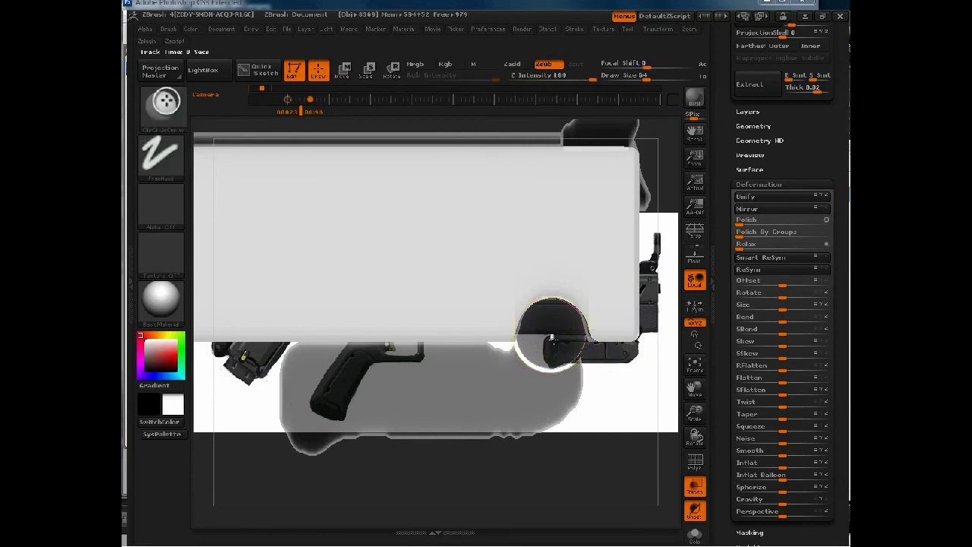
key(ctrl+shift)
ctrl+shift+drag(556, 346, 581, 370)
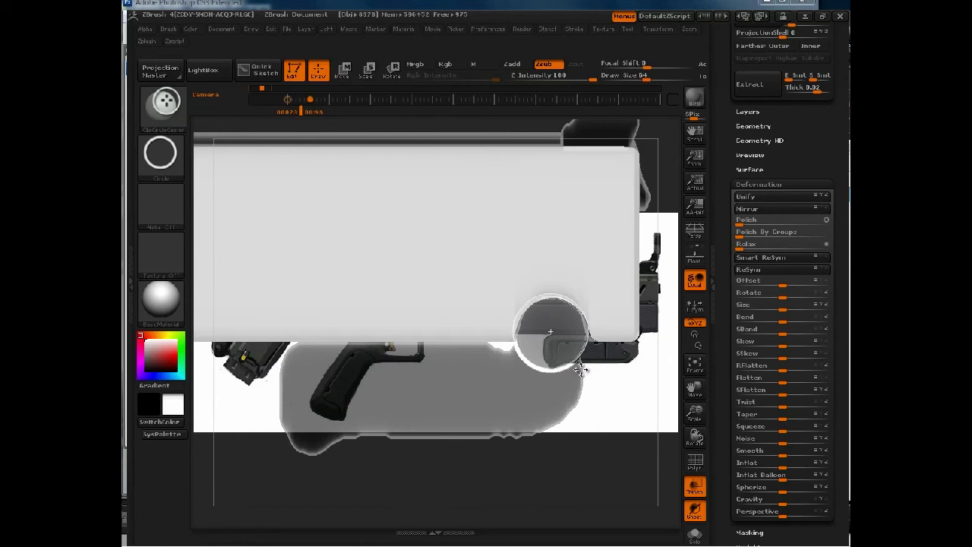
key(alt)
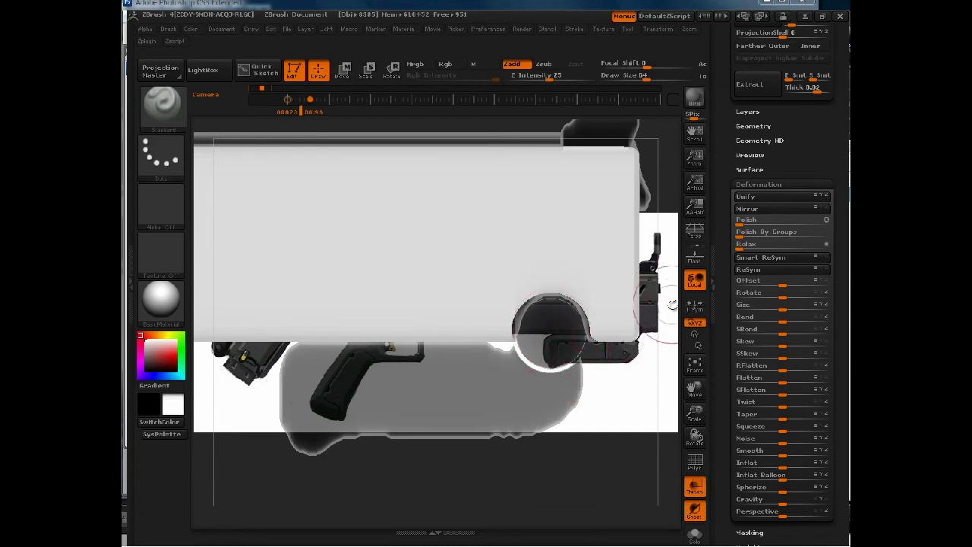
Select the gun body piece behind it, ShadowBox256, and clip a slightly larger circle around the sphereinder with transparency on, then turn transparency off.
click(694, 487)
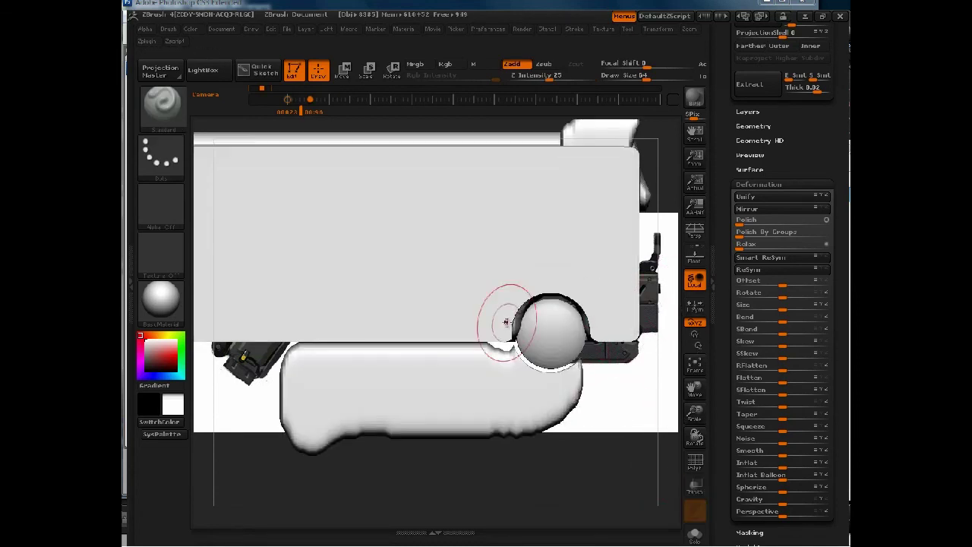
mouse_move(616, 433)
mouse_down()
mouse_move(604, 403)
mouse_move(536, 326)
mouse_up()
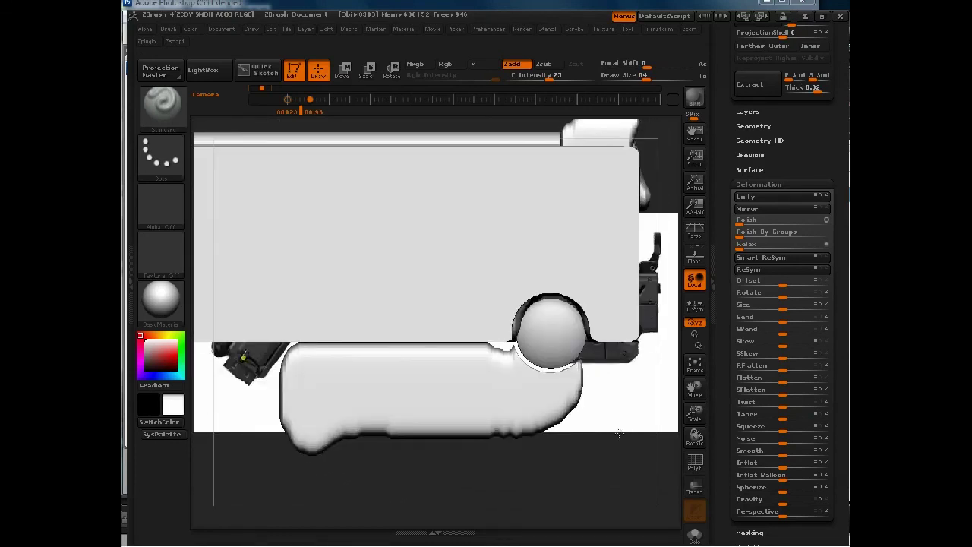
alt+click(518, 321)
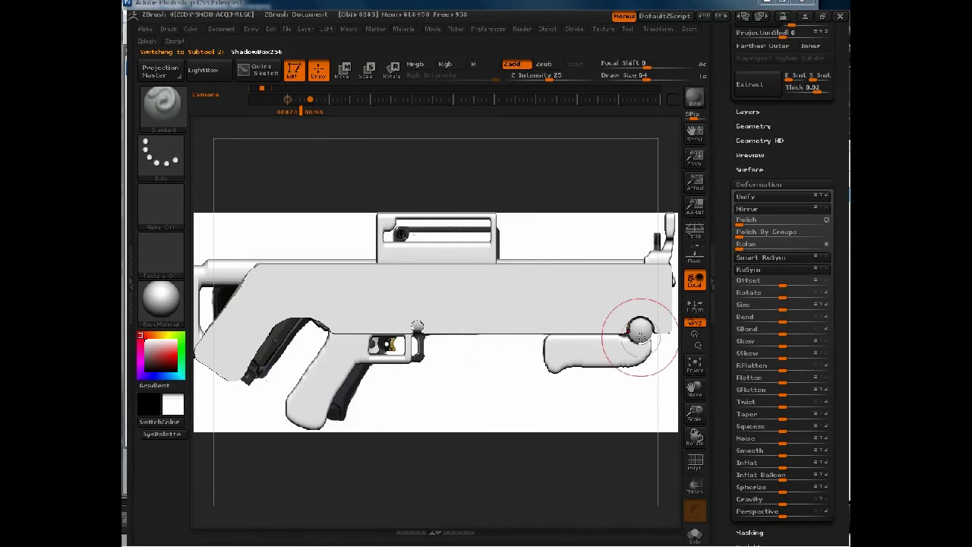
ctrl+right_drag(586, 261, 621, 360)
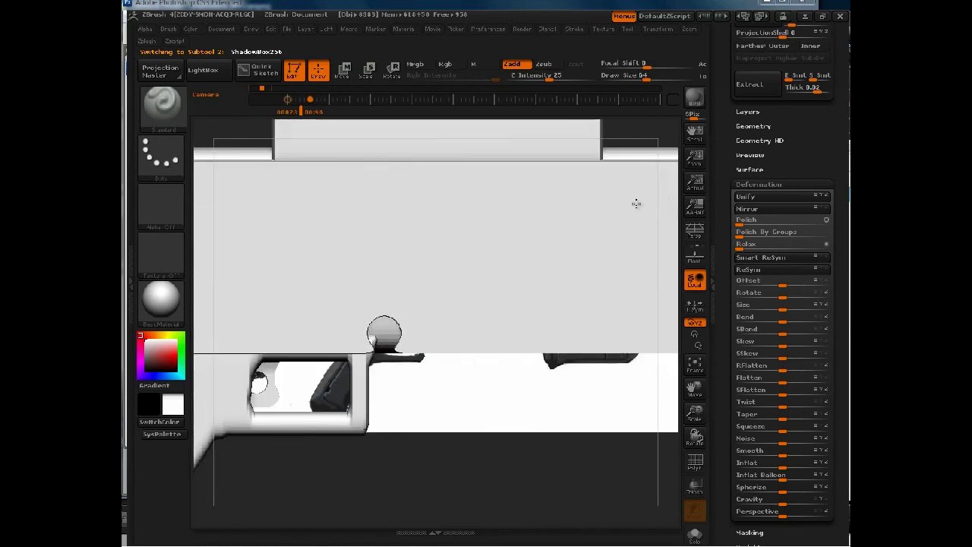
ctrl+right_drag(636, 204, 643, 256)
click(695, 511)
click(695, 485)
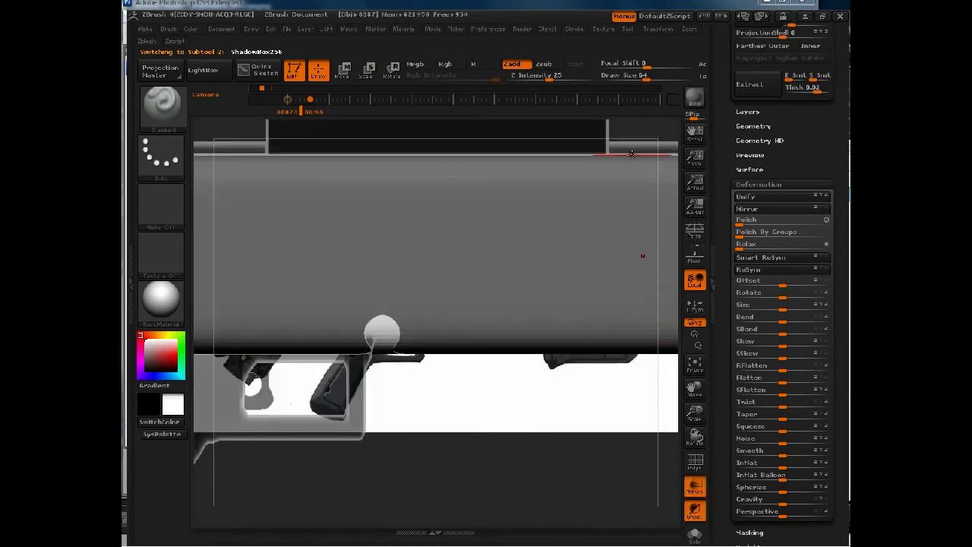
drag(646, 130, 309, 138)
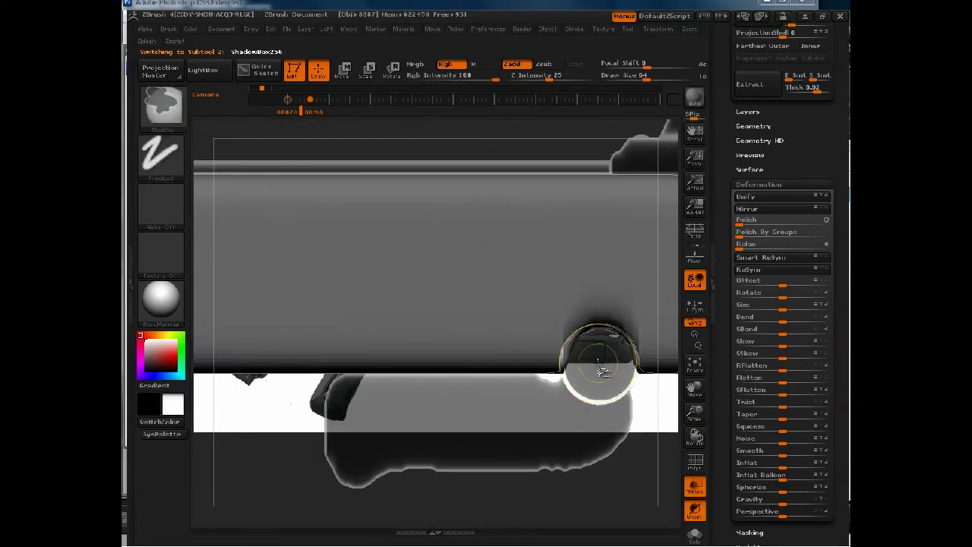
ctrl+shift+drag(598, 363, 619, 403)
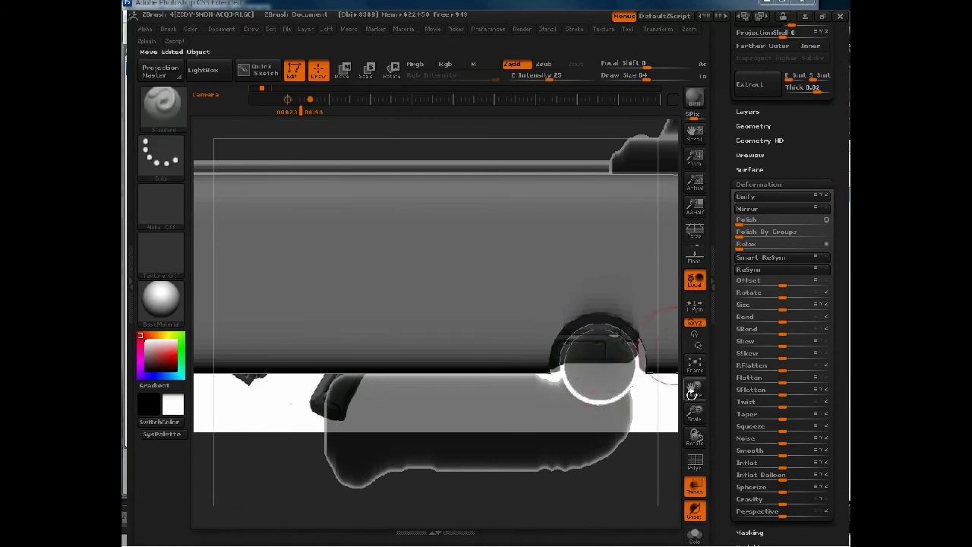
click(694, 486)
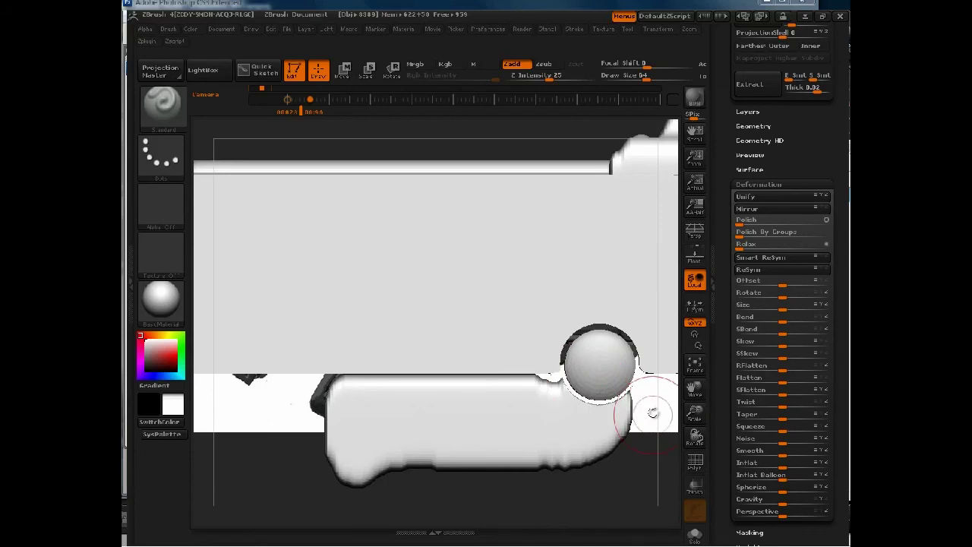
Select the sphereinder, scale it up uniformly to fill the round opening, and return to Draw mode with the whole rifle framed.
alt+click(604, 358)
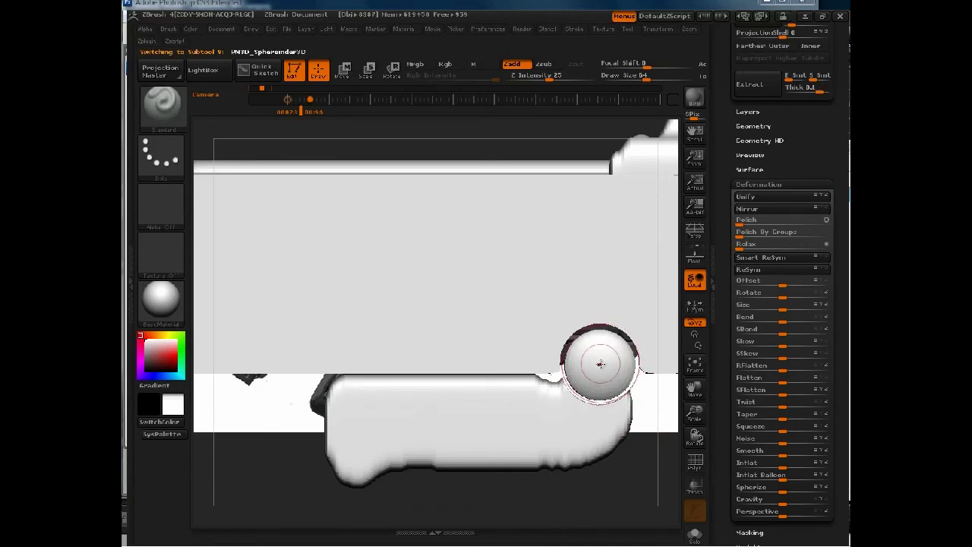
key(e)
drag(600, 364, 621, 344)
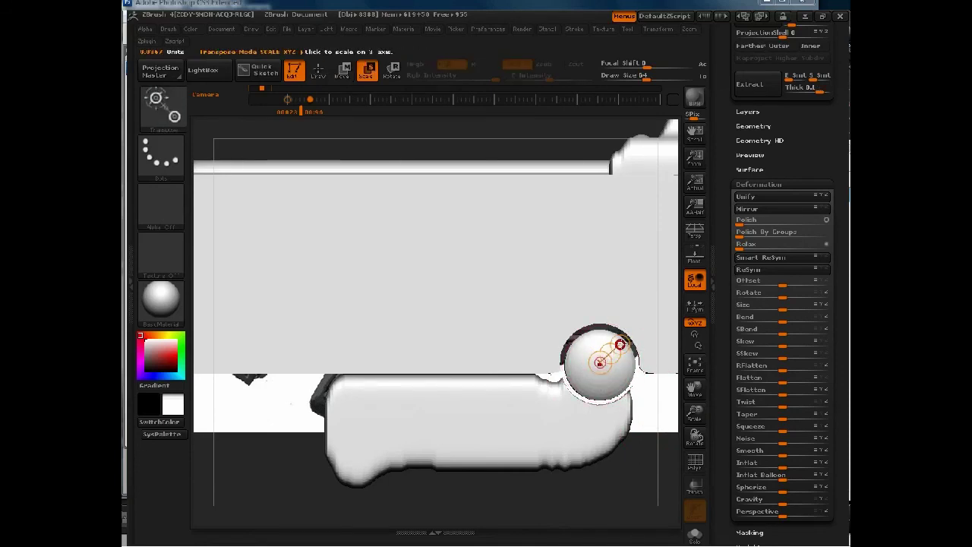
drag(620, 344, 622, 344)
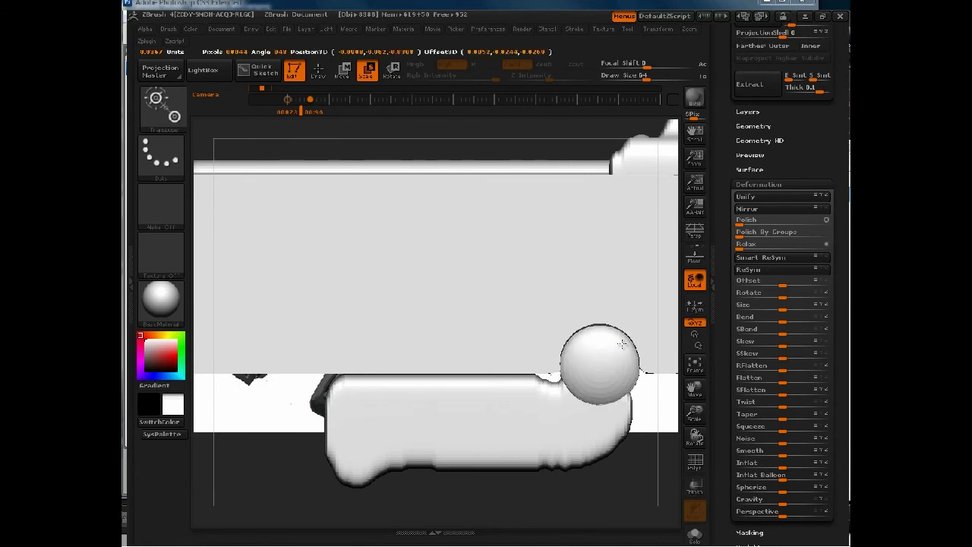
key(q)
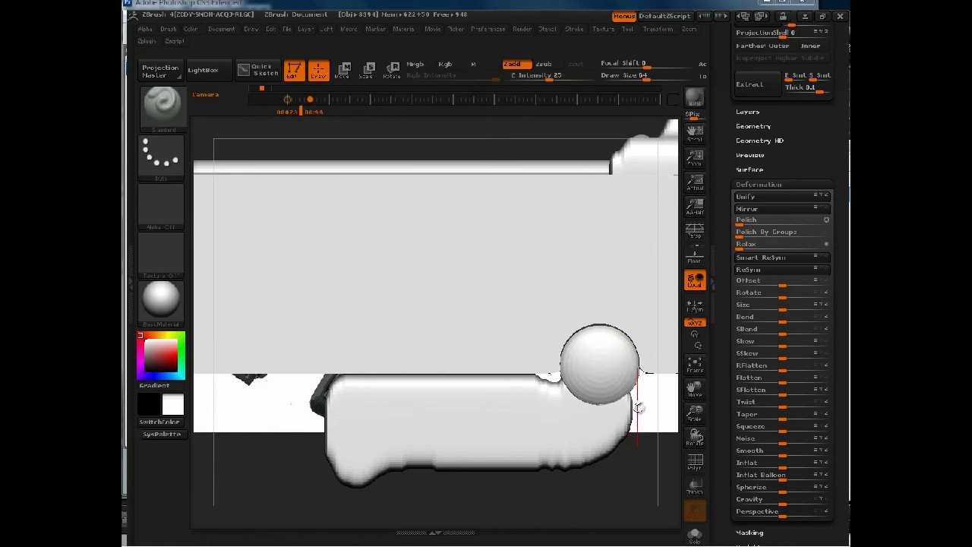
key(f)
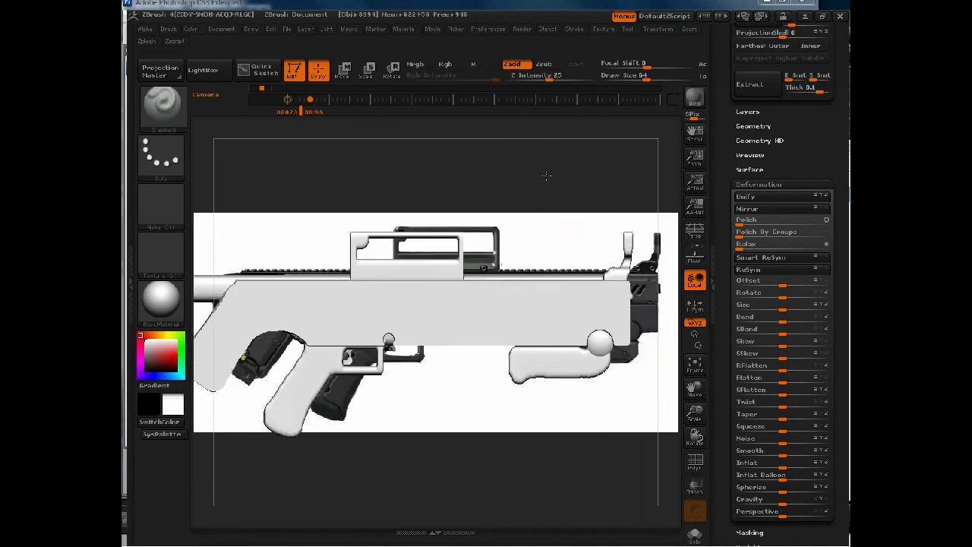
drag(571, 184, 553, 183)
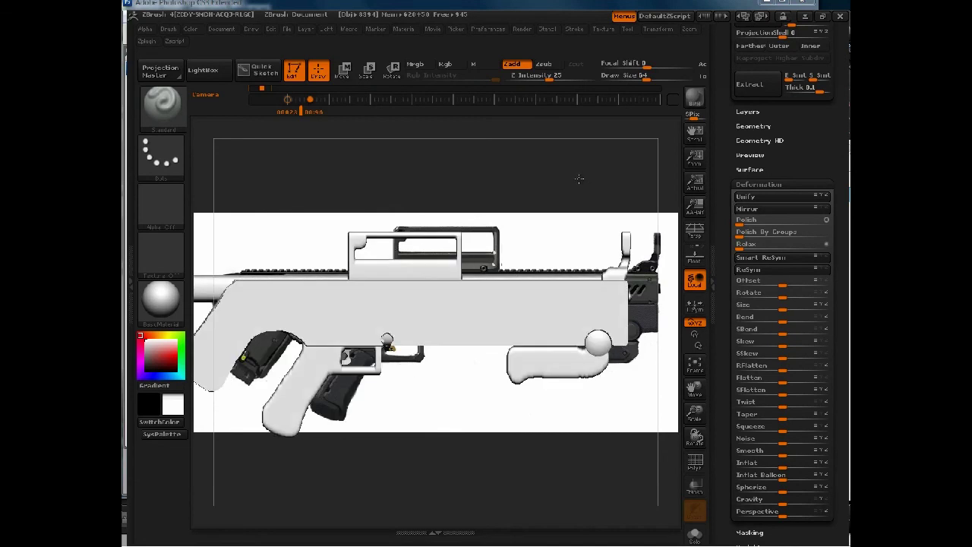
Save the project under the new file name gun_12 in the ztools folder.
click(287, 29)
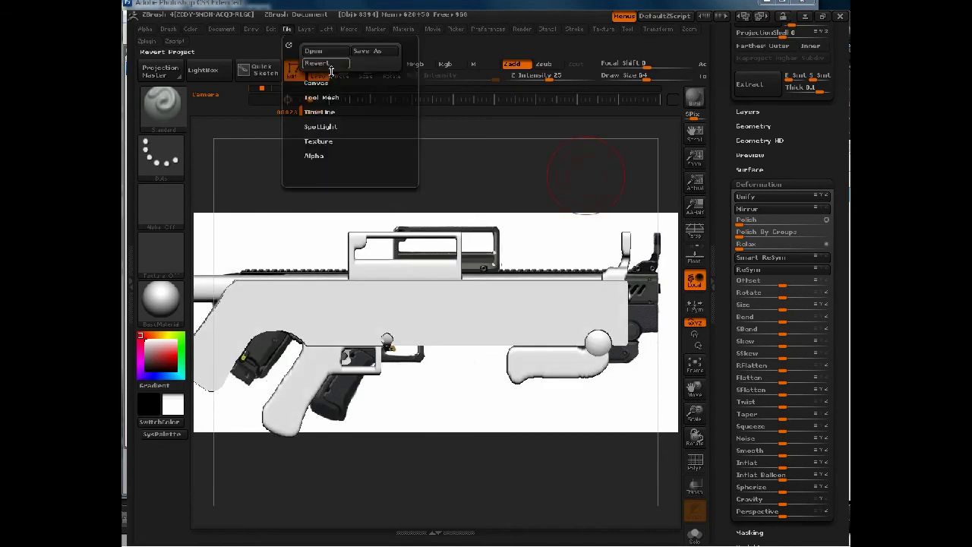
click(372, 54)
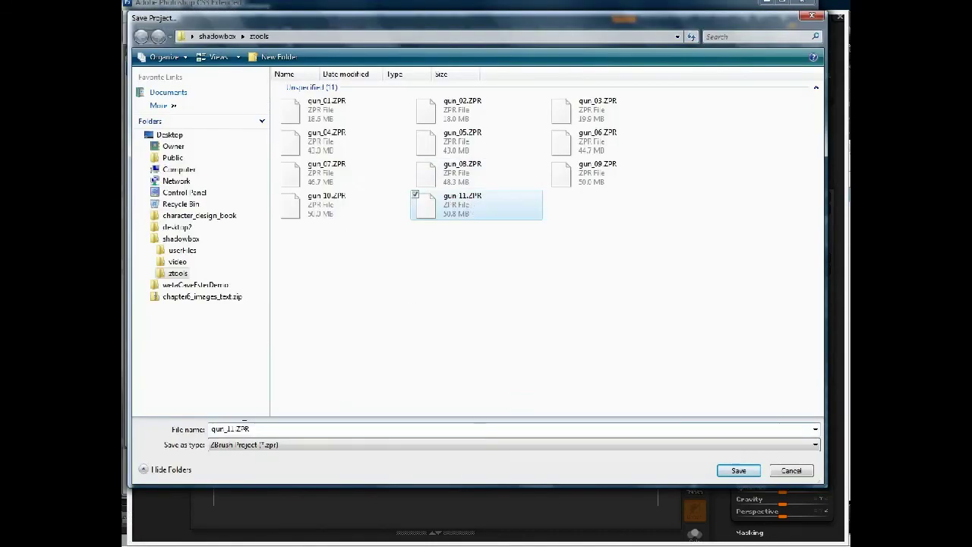
click(244, 428)
drag(230, 429, 335, 428)
text(2)
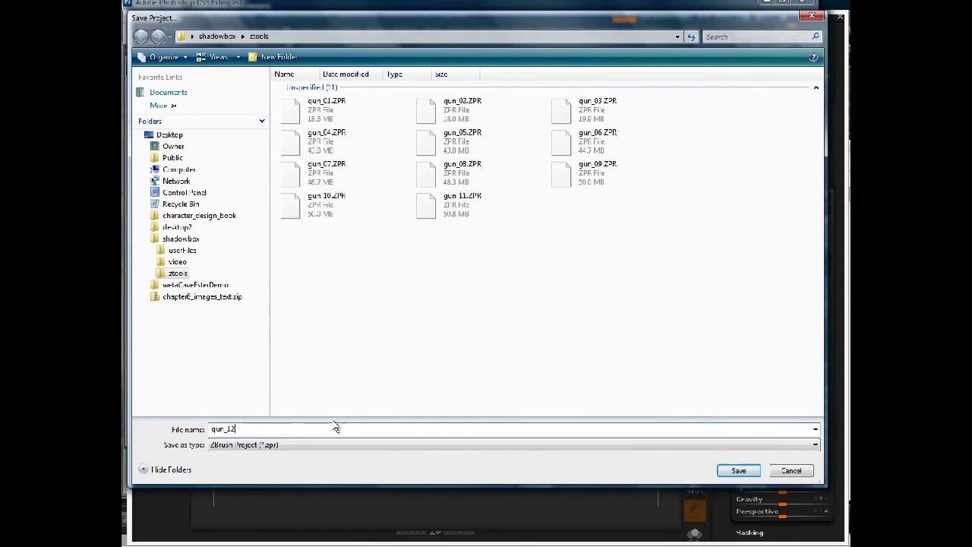